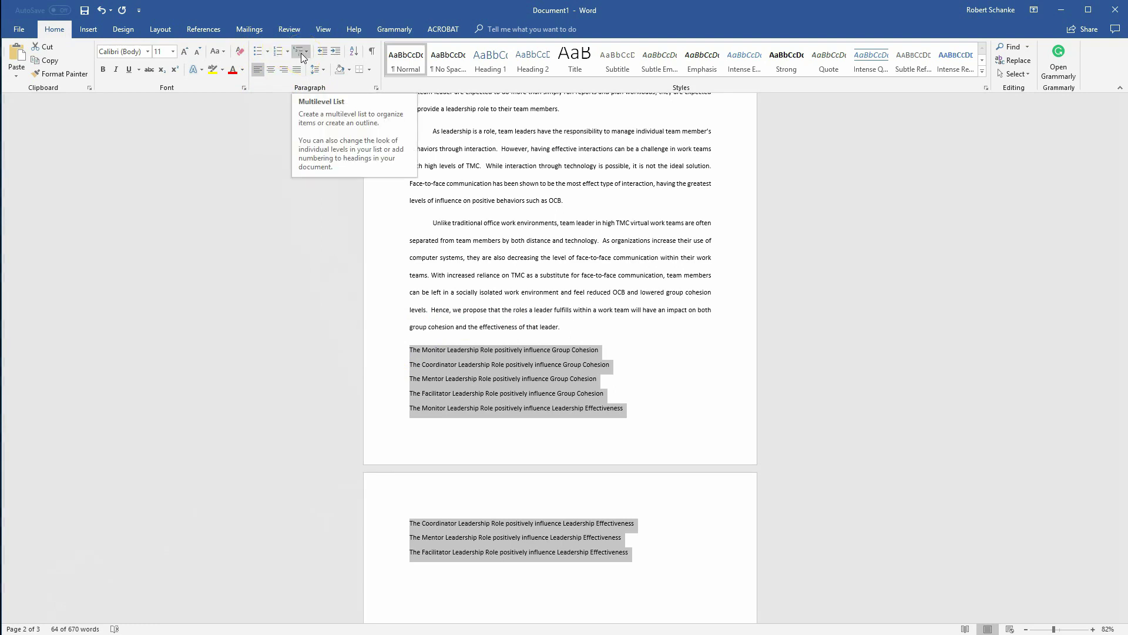
# Turn the selected leadership-role sentences into a list with round bullets.
pyautogui.click(284, 52)
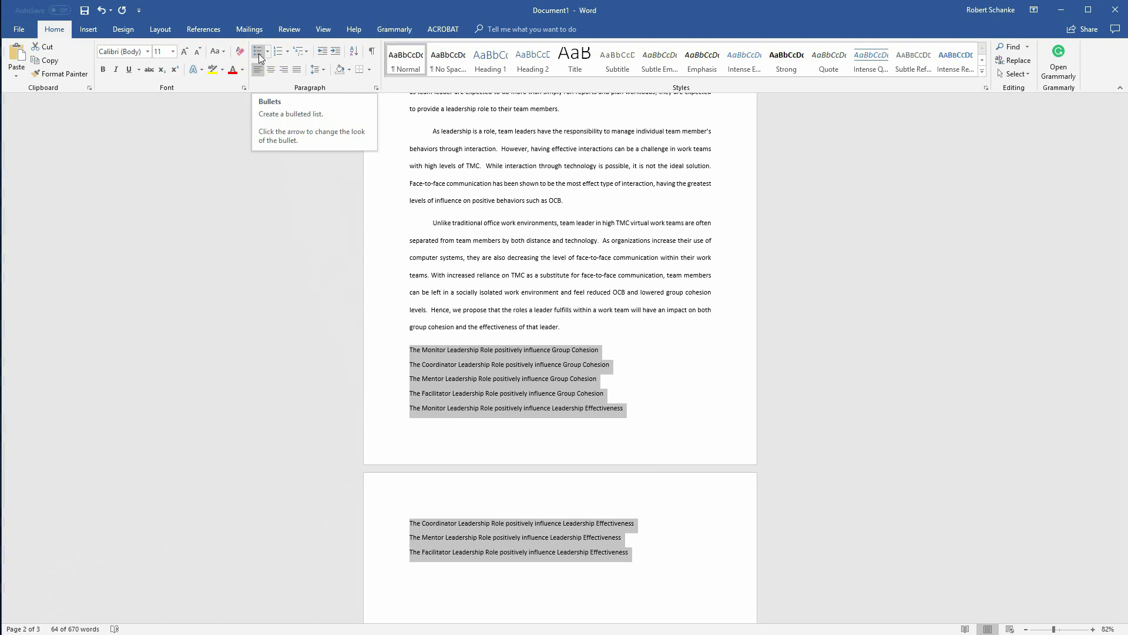
pyautogui.click(259, 54)
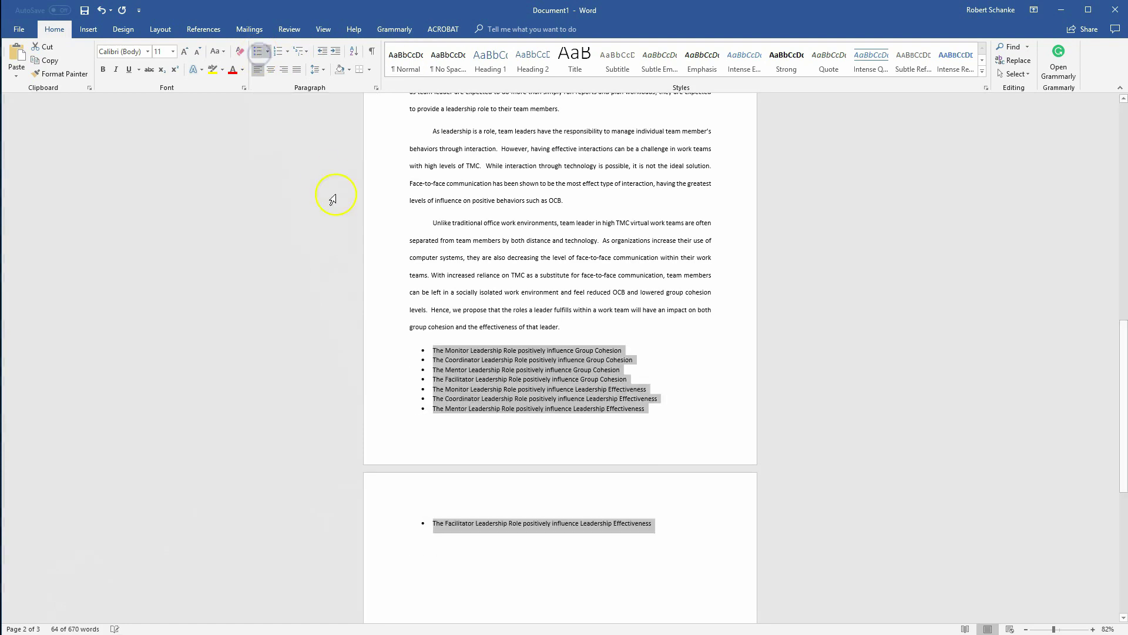
pyautogui.click(452, 429)
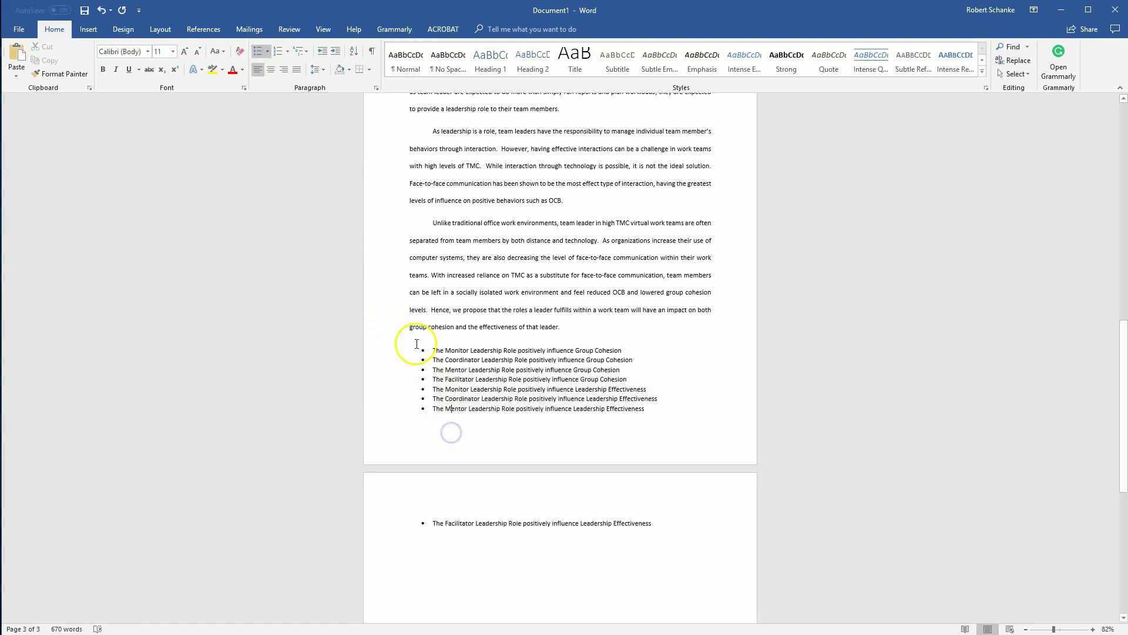
# Select all eight bulleted sentences and change their bullet symbol to a check mark.
pyautogui.click(423, 347)
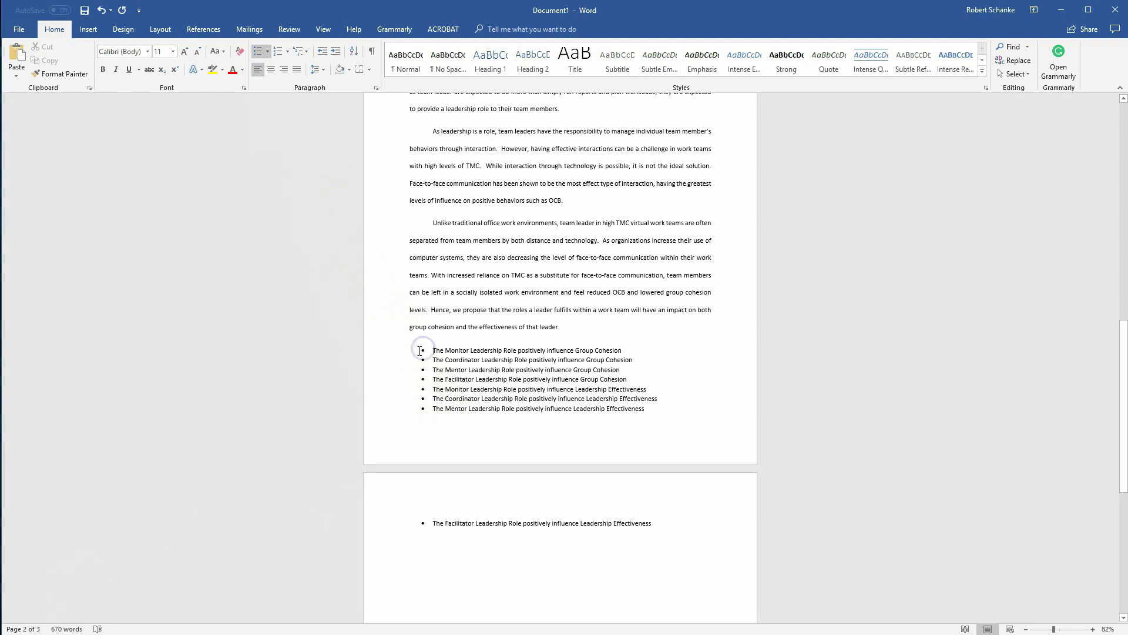
pyautogui.moveTo(668, 528); pyautogui.dragTo(423, 347)
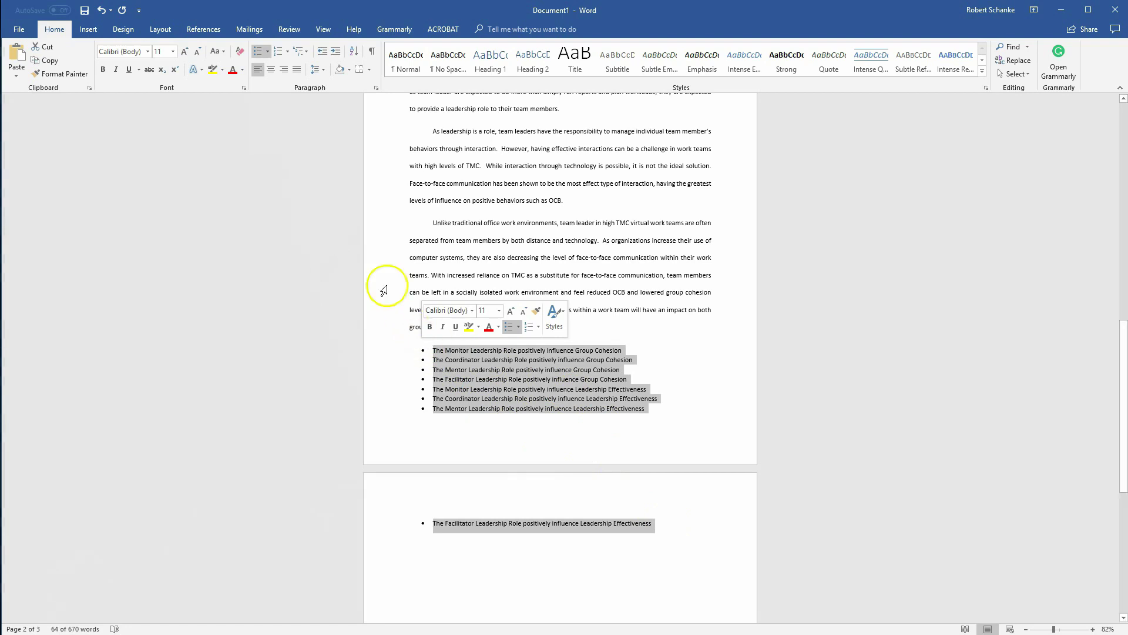
pyautogui.click(426, 372)
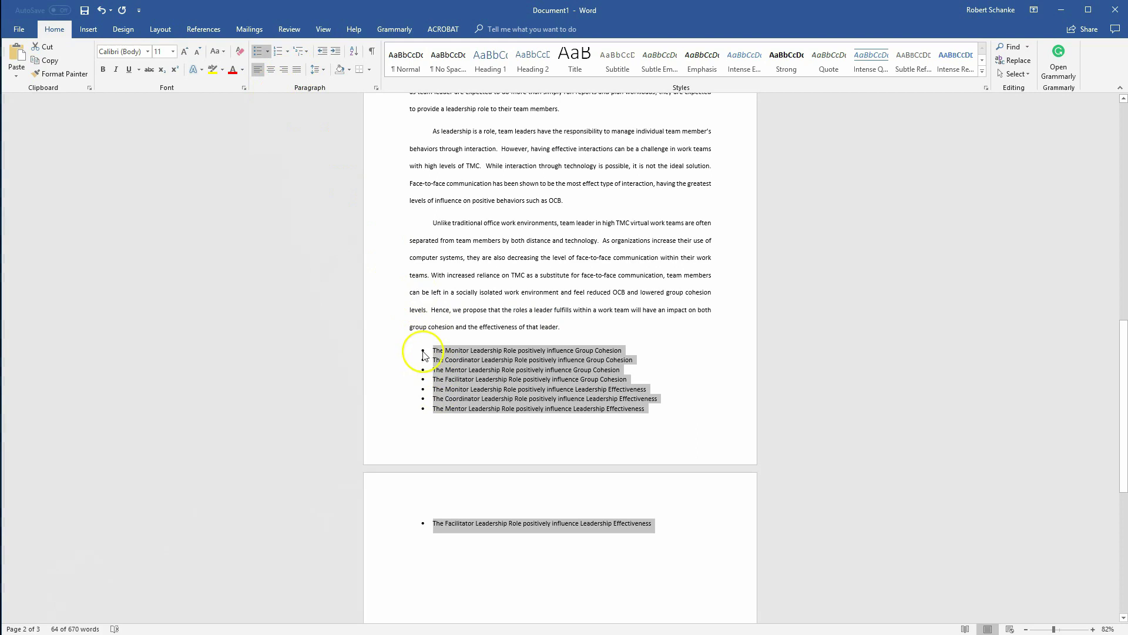
pyautogui.click(268, 52)
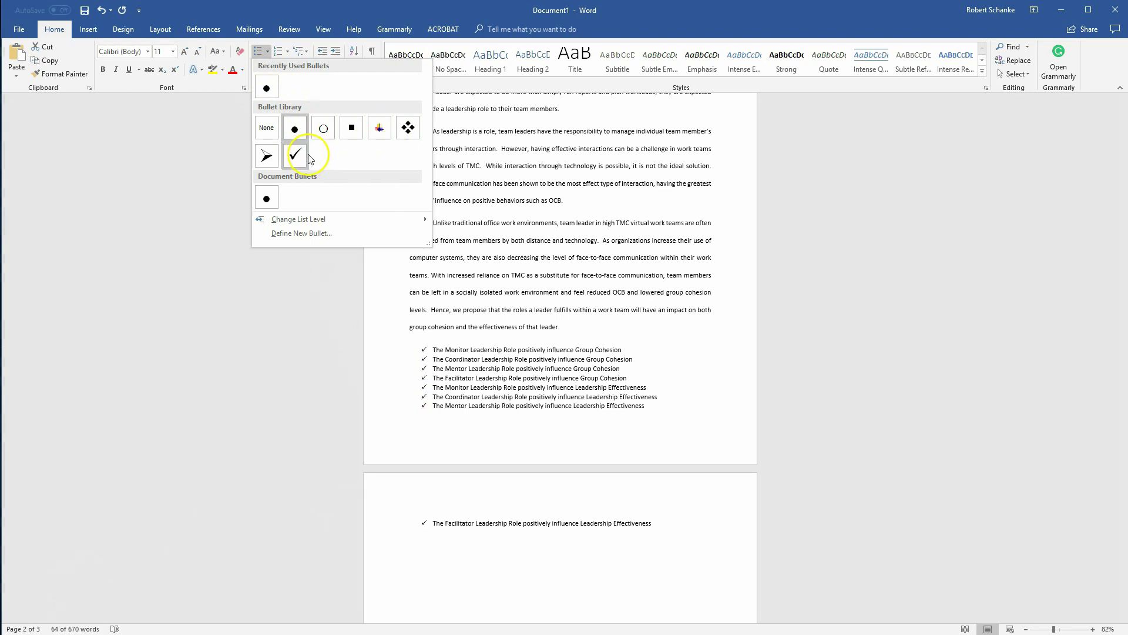
pyautogui.click(271, 169)
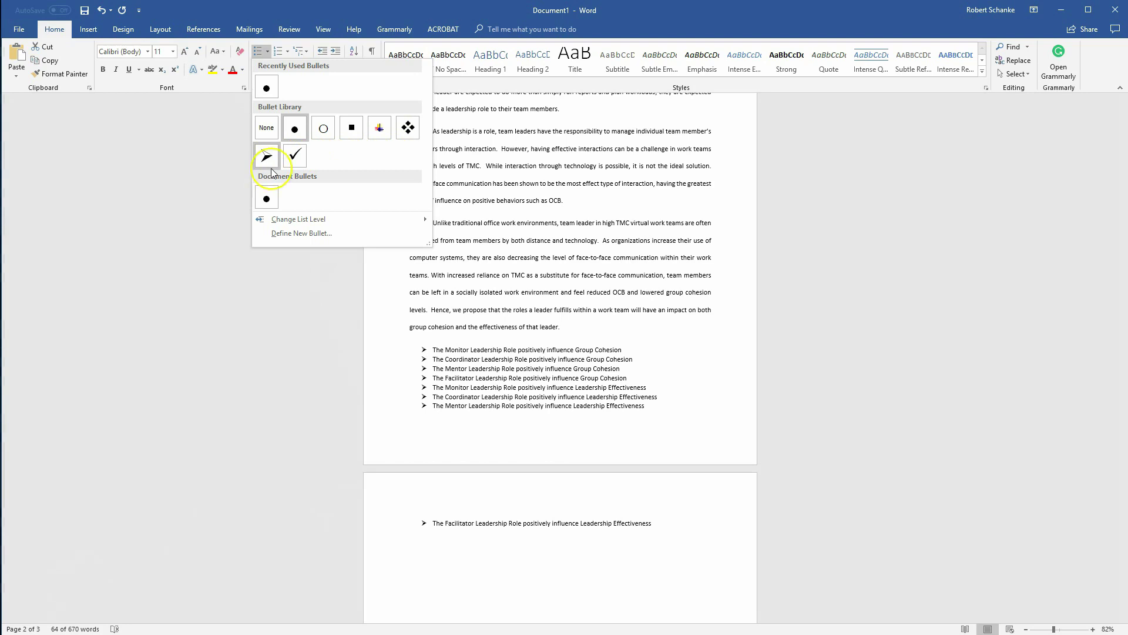
pyautogui.click(295, 156)
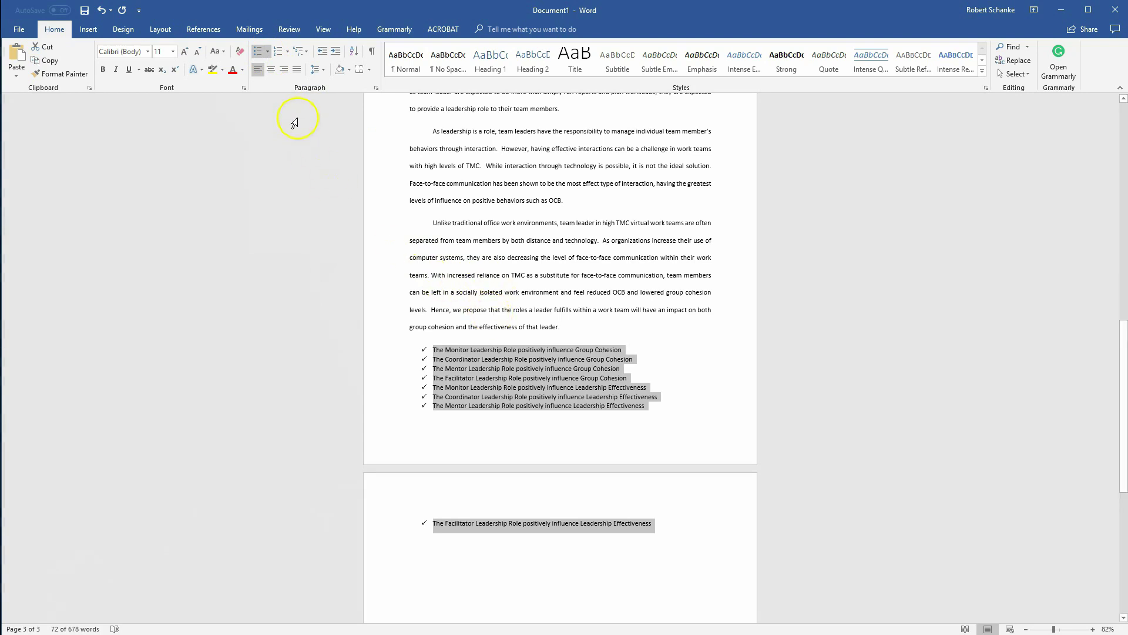
# Convert the check-mark list into a numbered list in the 1. 2. 3. format.
pyautogui.click(286, 53)
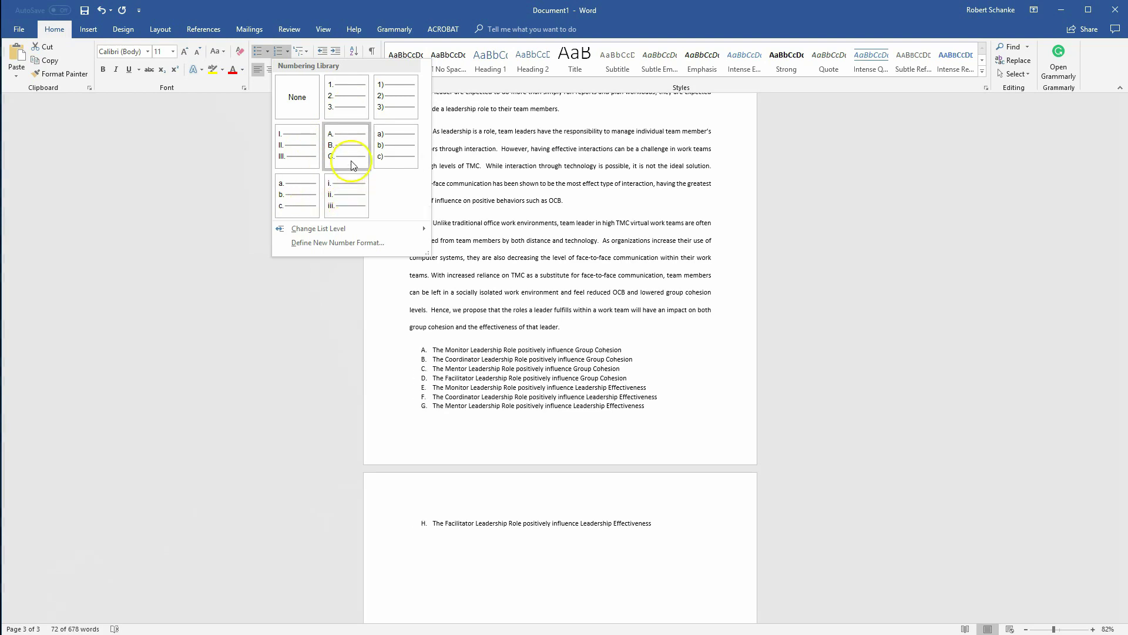
pyautogui.click(352, 106)
pyautogui.click(525, 310)
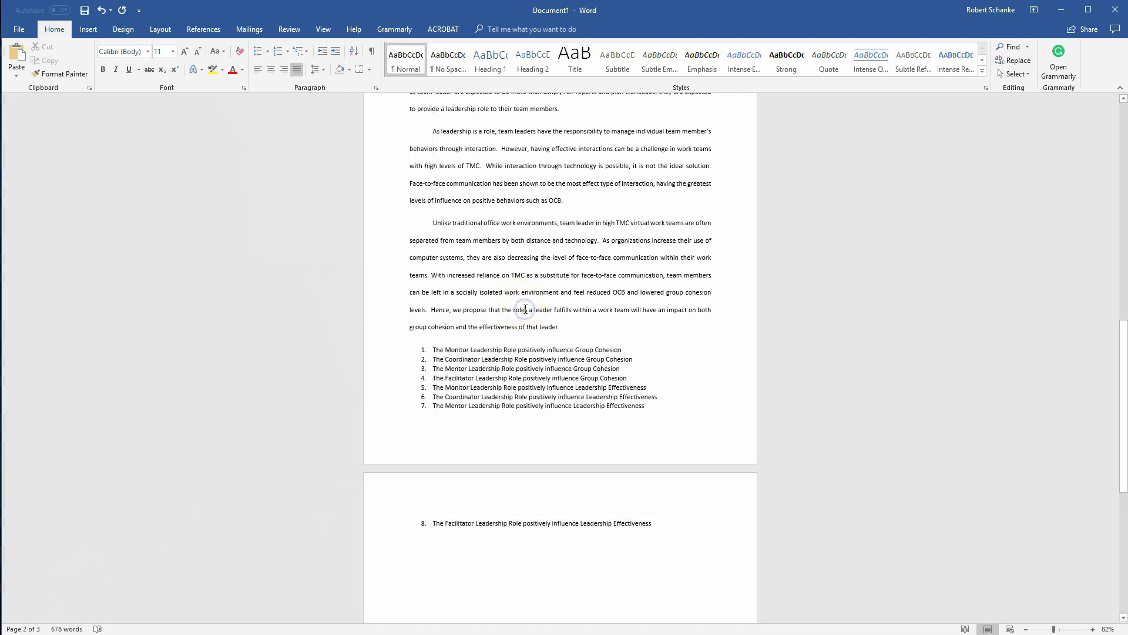
pyautogui.write('s')
pyautogui.hotkey('ctrl', 'Down')
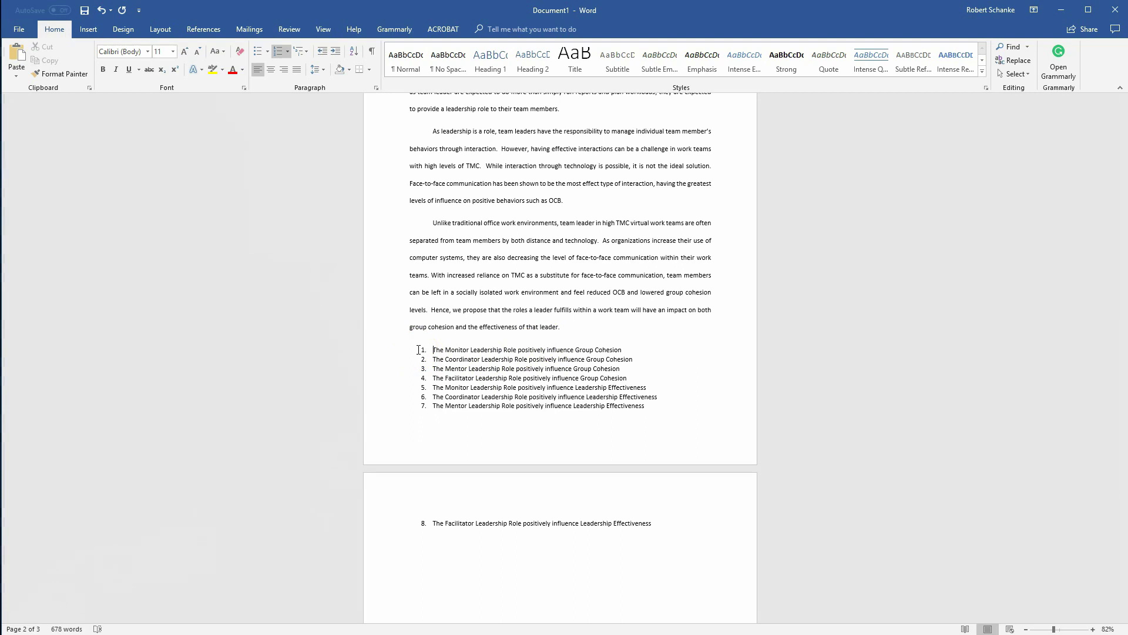
# Display the ruler above and beside the document.
pyautogui.click(325, 30)
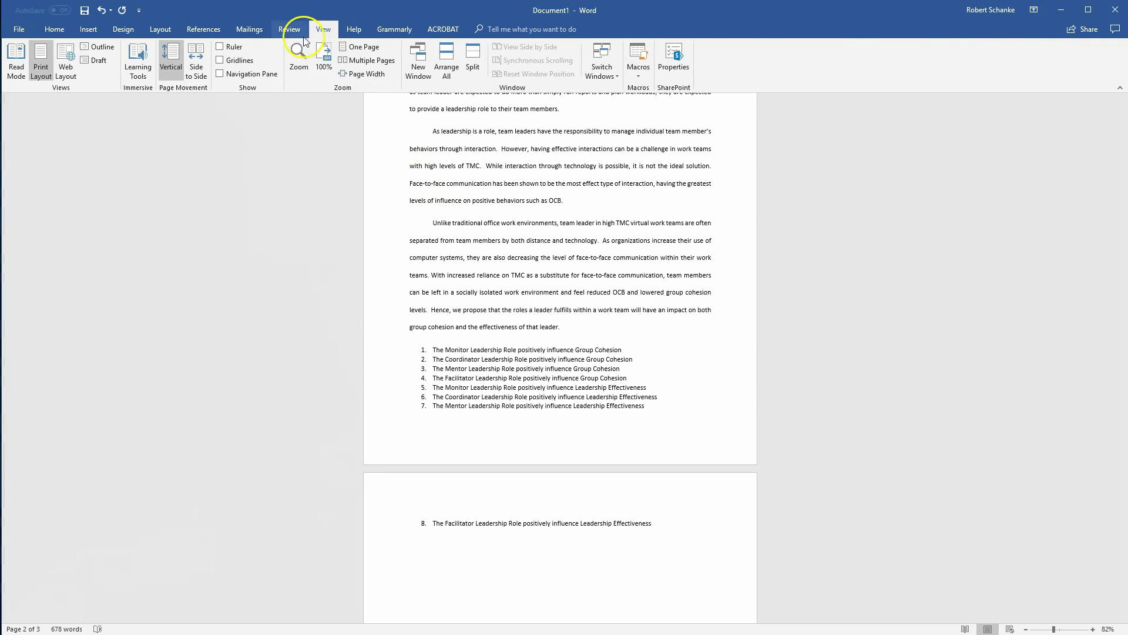
pyautogui.click(221, 49)
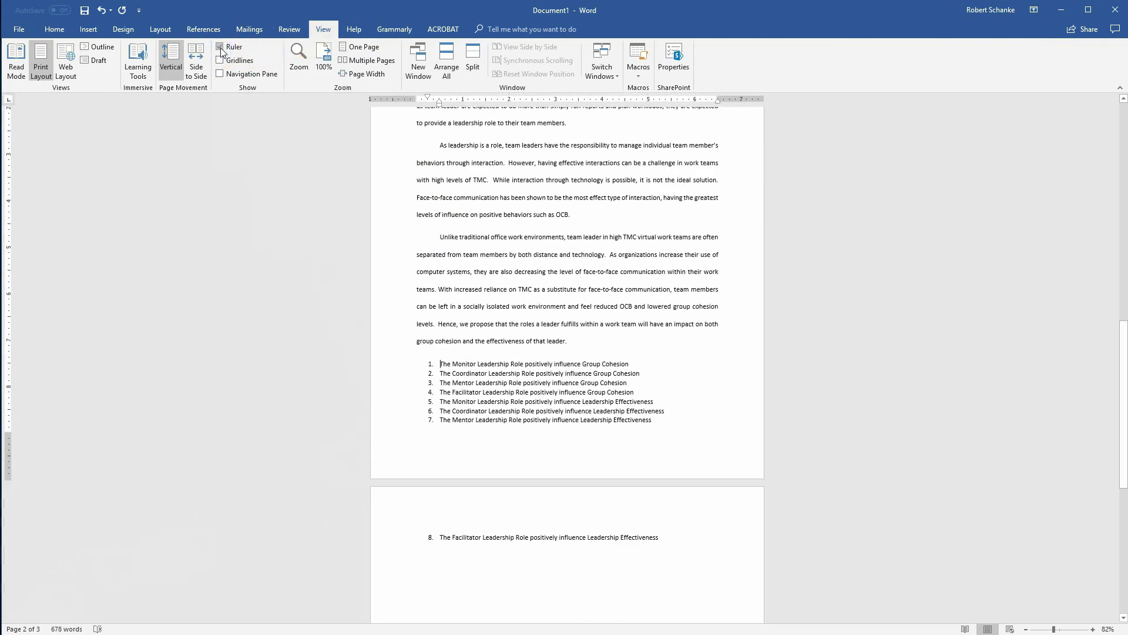
pyautogui.click(464, 103)
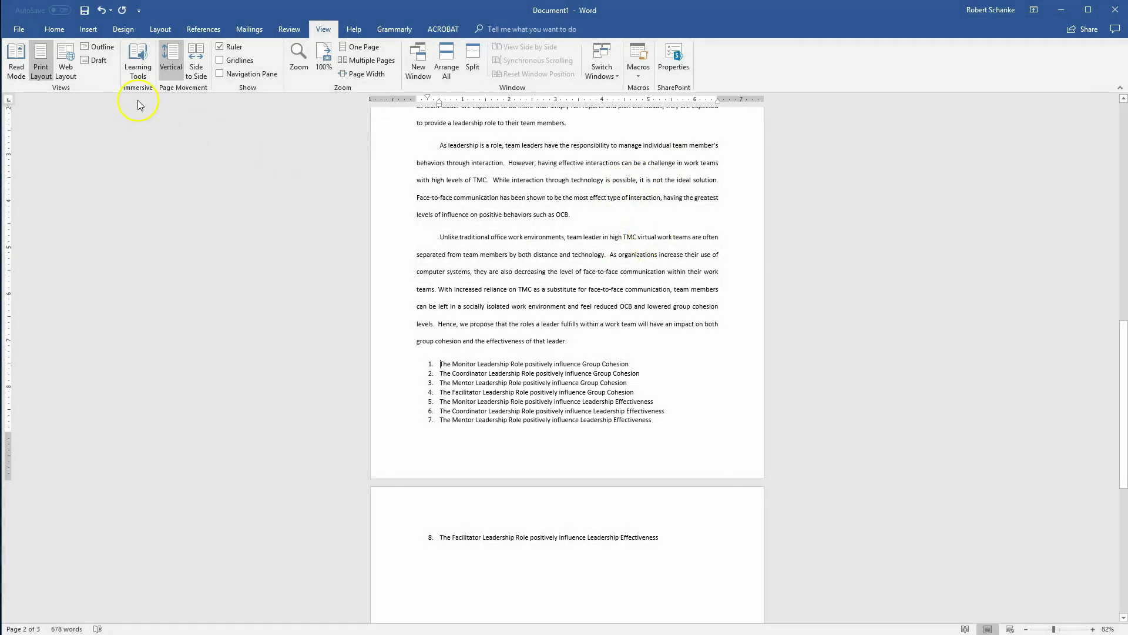
pyautogui.click(62, 45)
pyautogui.click(54, 29)
# Select all eight numbered items and shift the whole list to a 1-inch left indent using the ruler.
pyautogui.click(588, 246)
pyautogui.moveTo(482, 392); pyautogui.dragTo(425, 359)
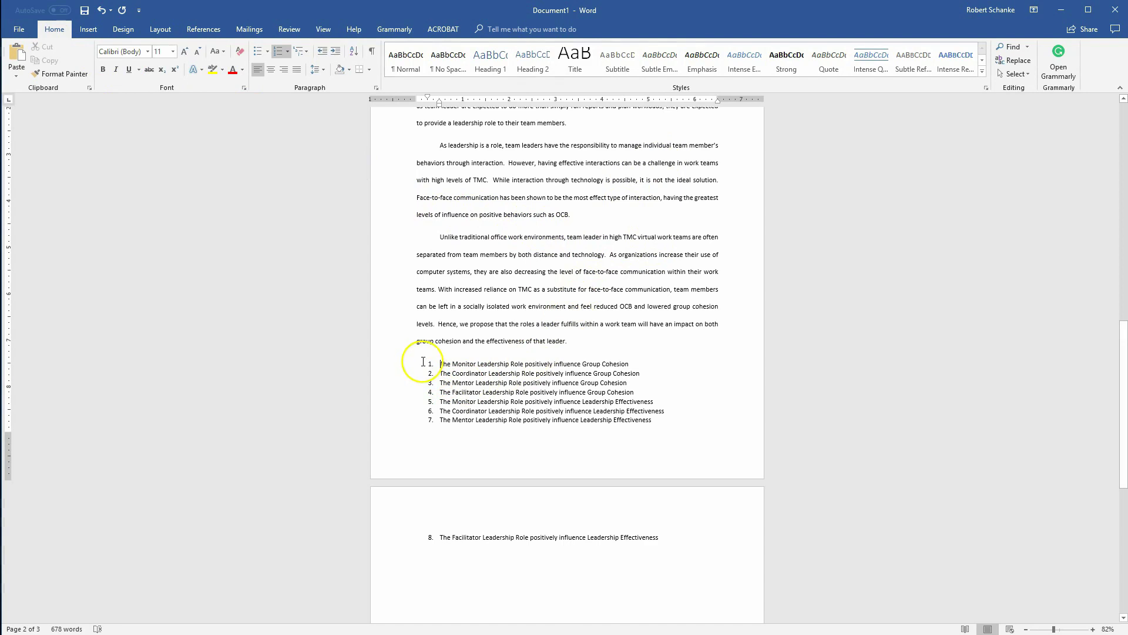
pyautogui.moveTo(494, 415); pyautogui.dragTo(650, 536)
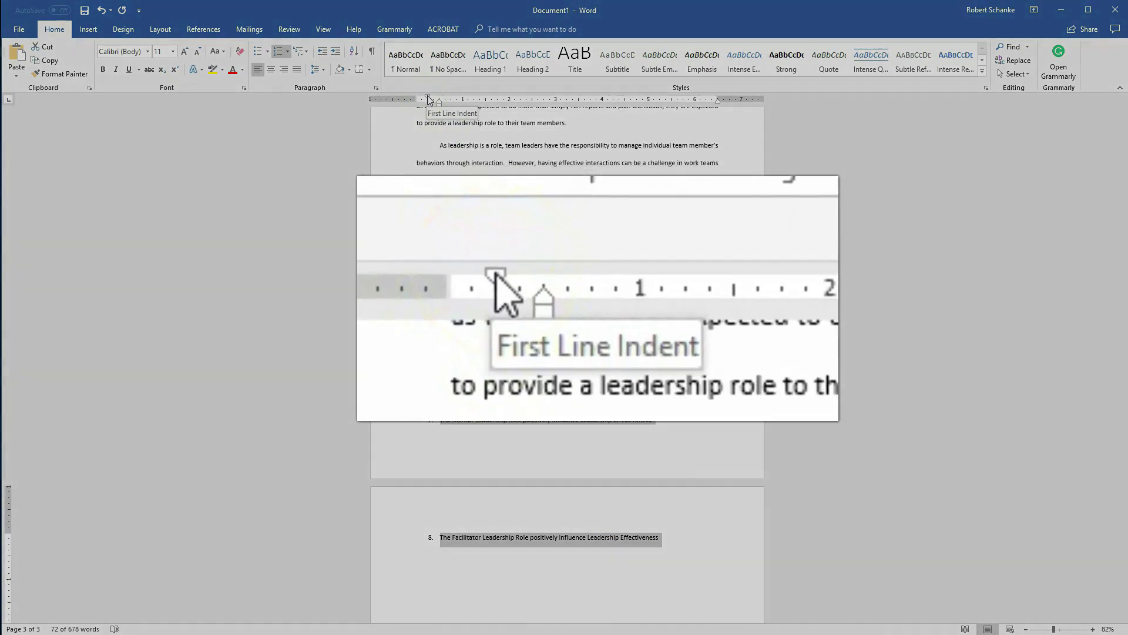
pyautogui.click(438, 102)
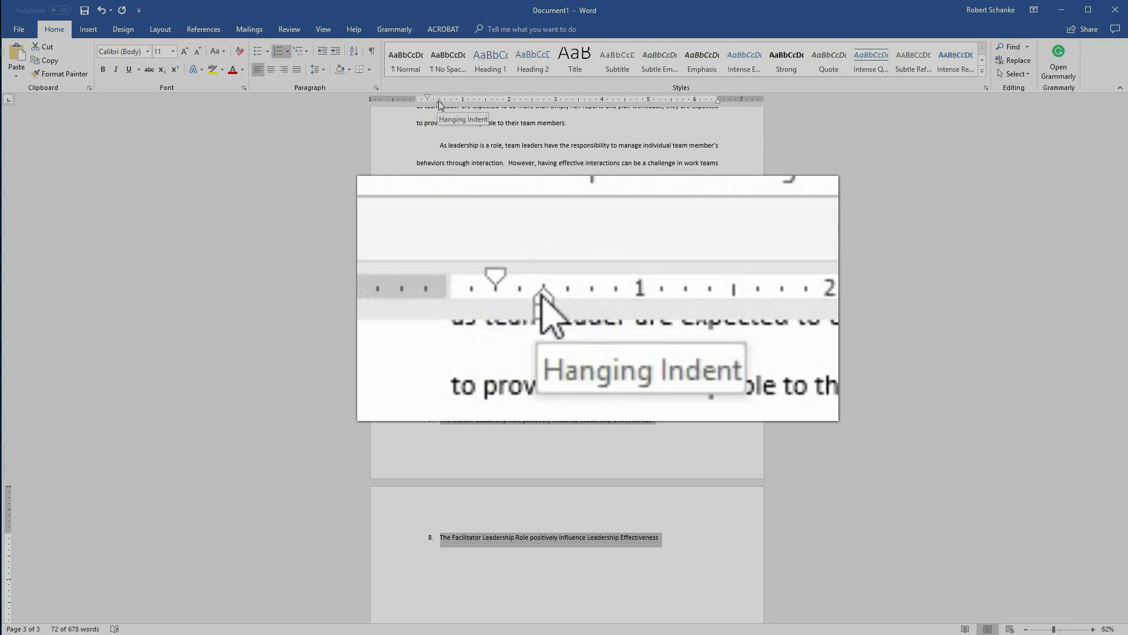
pyautogui.click(440, 103)
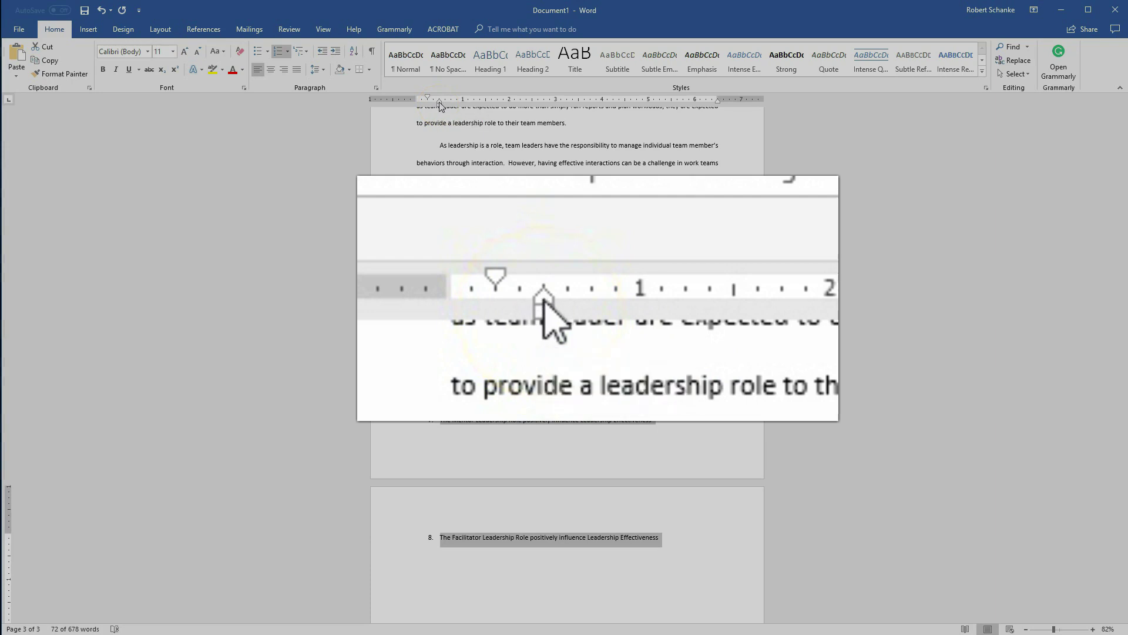
pyautogui.click(440, 106)
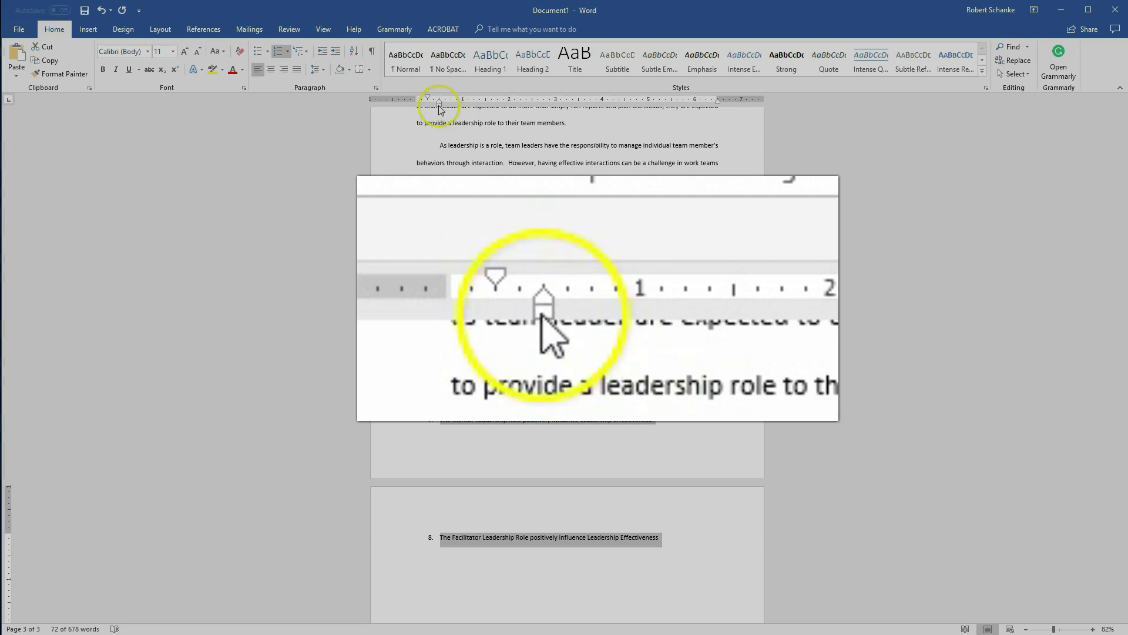
pyautogui.moveTo(440, 107); pyautogui.dragTo(440, 109)
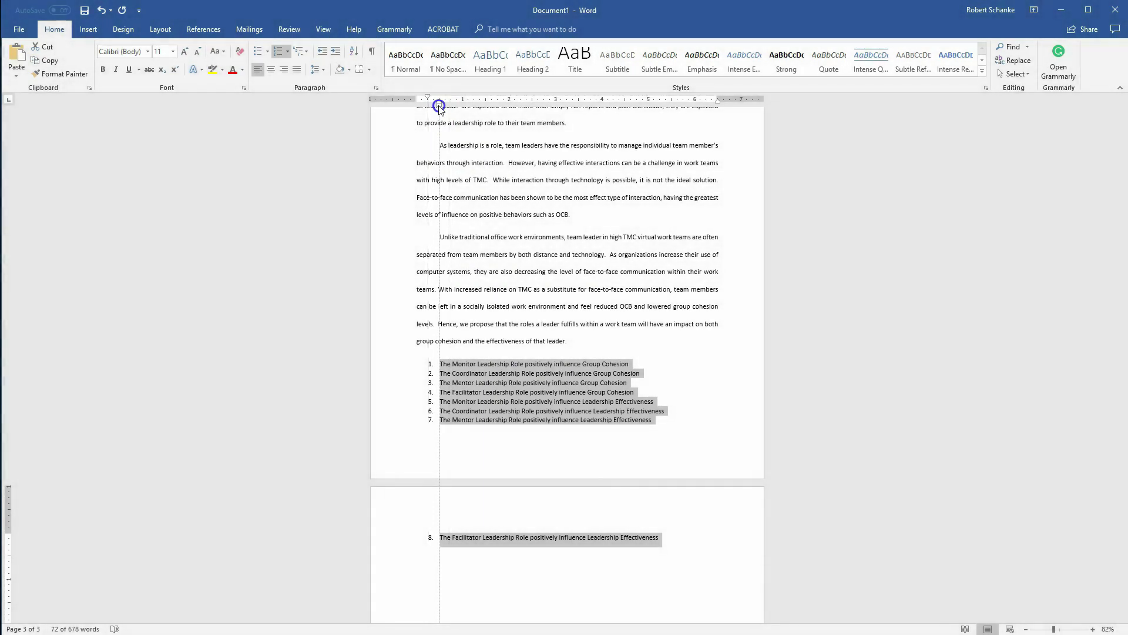
pyautogui.moveTo(439, 107); pyautogui.dragTo(439, 106)
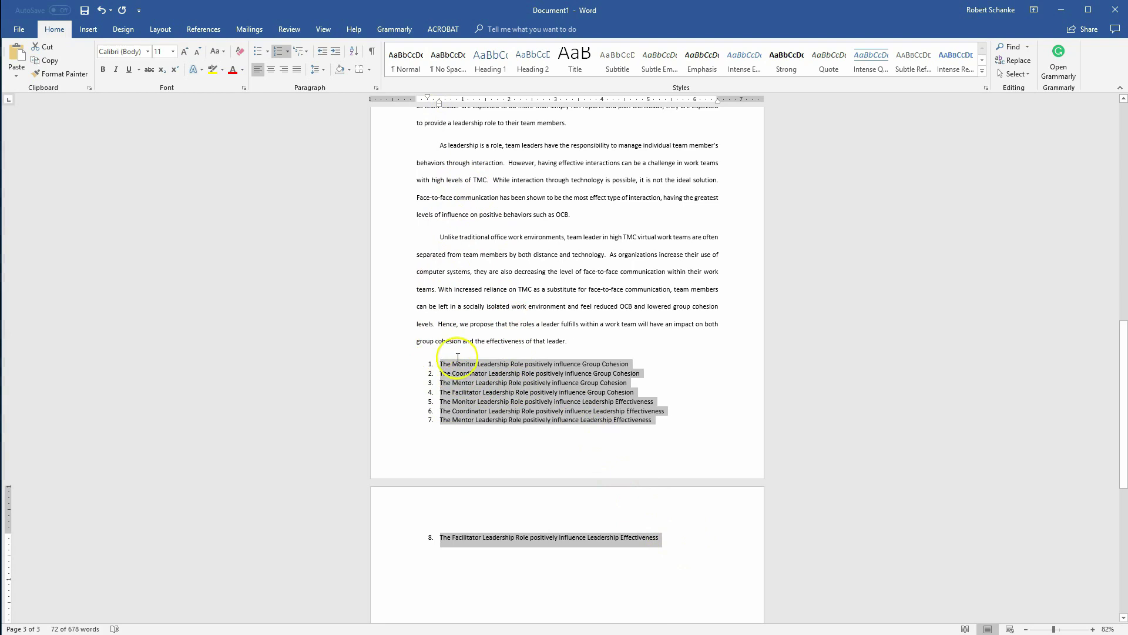
pyautogui.hotkey('ctrl', 'z')
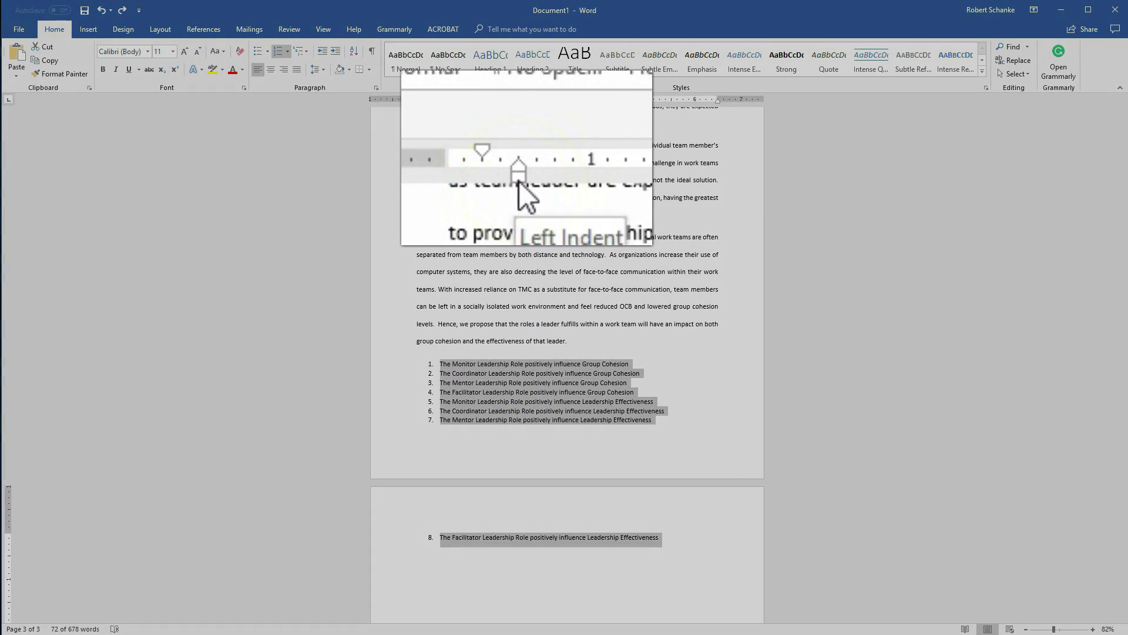
pyautogui.moveTo(439, 102)
pyautogui.mouseDown()
pyautogui.moveTo(552, 106)
pyautogui.moveTo(442, 104)
pyautogui.moveTo(462, 104)
pyautogui.mouseUp()
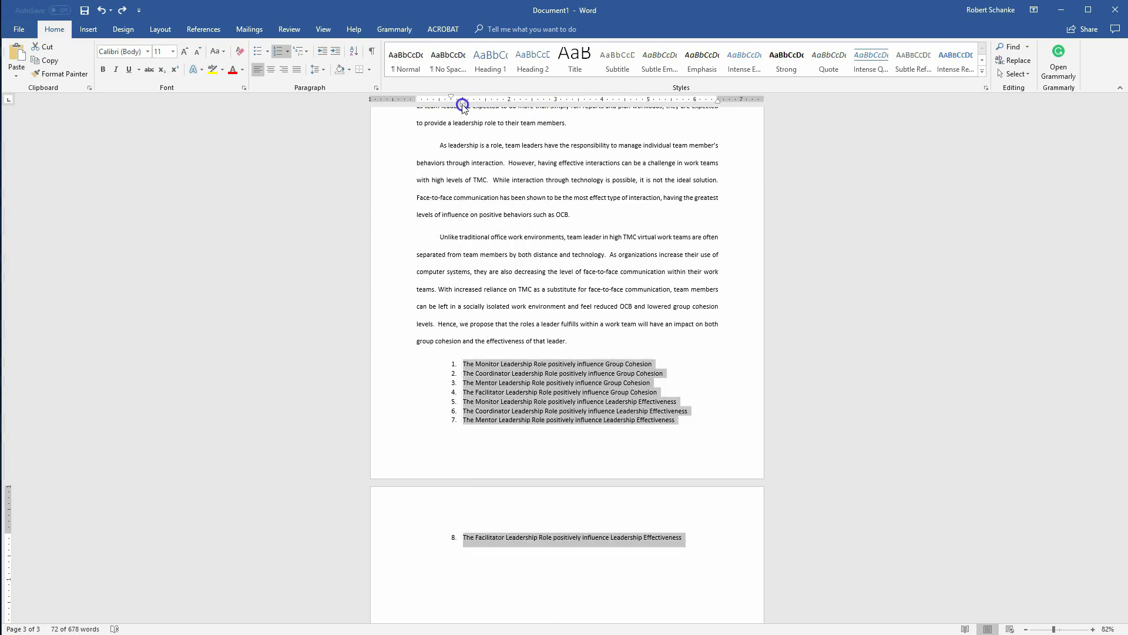
pyautogui.click(506, 290)
# Reselect the numbered list, widen the gap between numbers and text with the hanging indent, and return the left indent to 1 inch.
pyautogui.moveTo(685, 537); pyautogui.dragTo(460, 367)
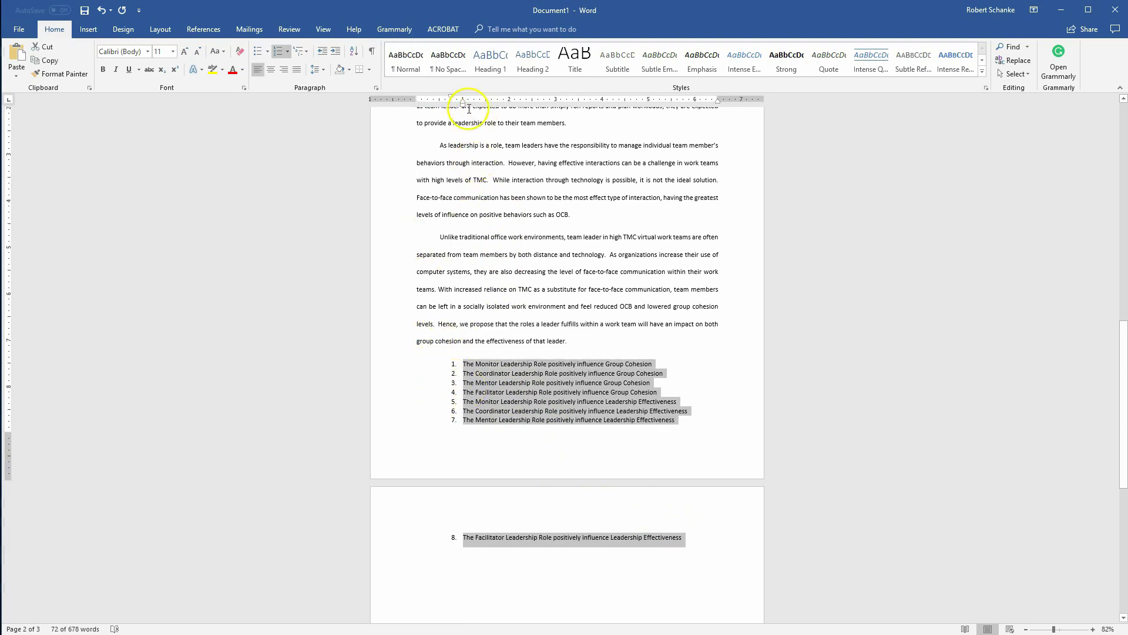
pyautogui.moveTo(463, 104); pyautogui.dragTo(470, 110)
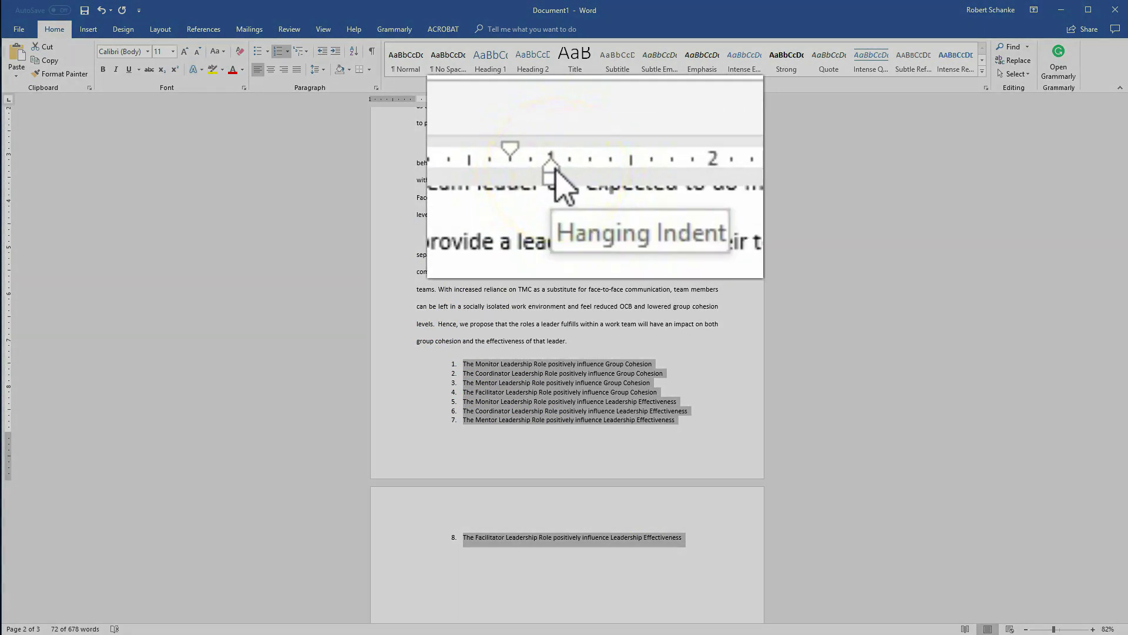
pyautogui.moveTo(462, 98)
pyautogui.mouseDown()
pyautogui.moveTo(566, 99)
pyautogui.moveTo(564, 109)
pyautogui.moveTo(466, 111)
pyautogui.mouseUp()
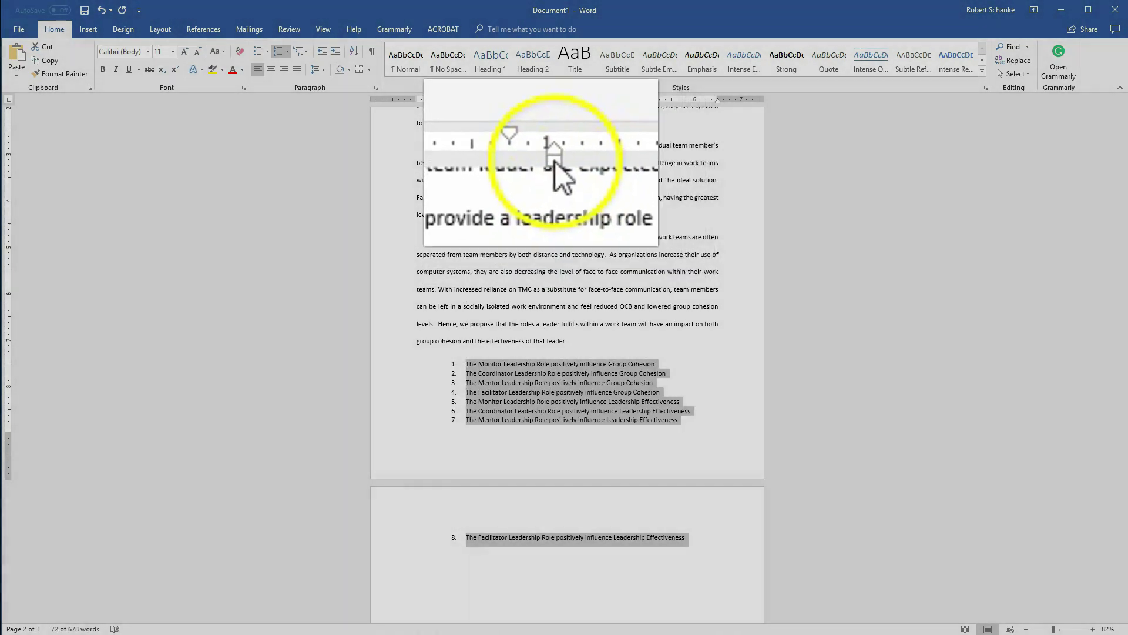
pyautogui.moveTo(467, 111)
pyautogui.mouseDown()
pyautogui.moveTo(536, 108)
pyautogui.moveTo(462, 109)
pyautogui.mouseUp()
pyautogui.click(600, 340)
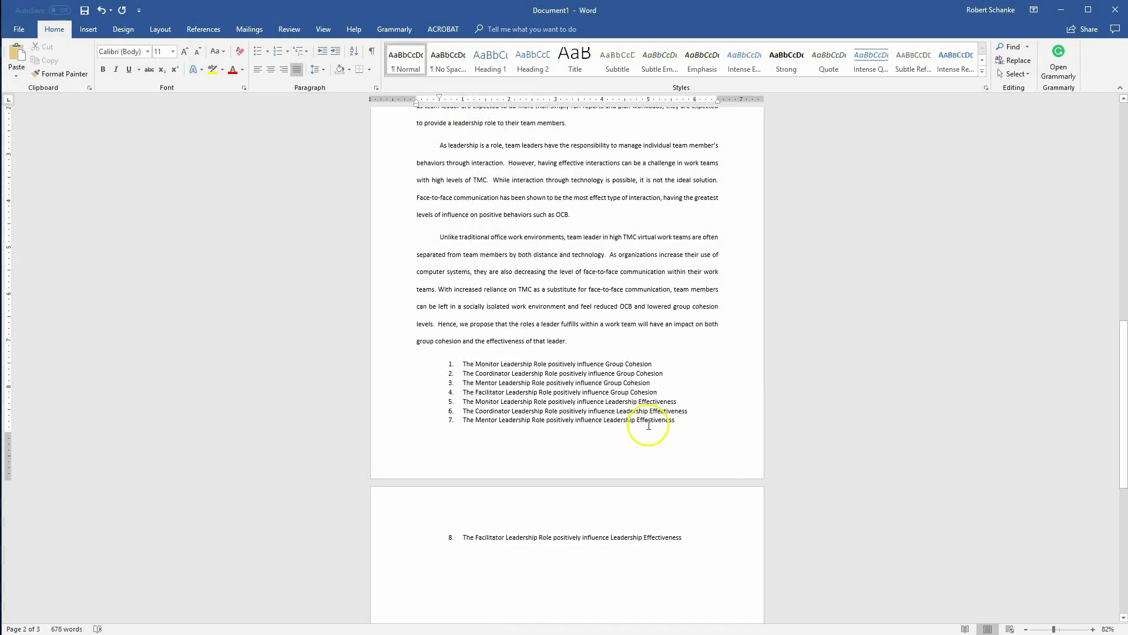
# Write "Hello" three times on one line below the list, separated by default tab stops.
pyautogui.click(704, 539)
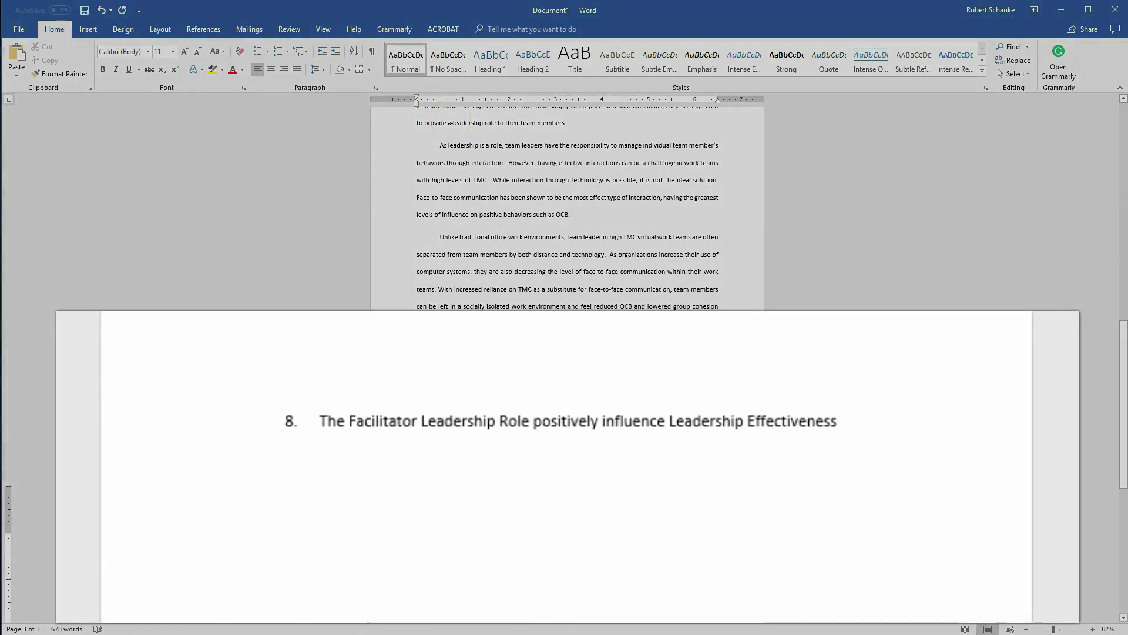
pyautogui.write('Hello')
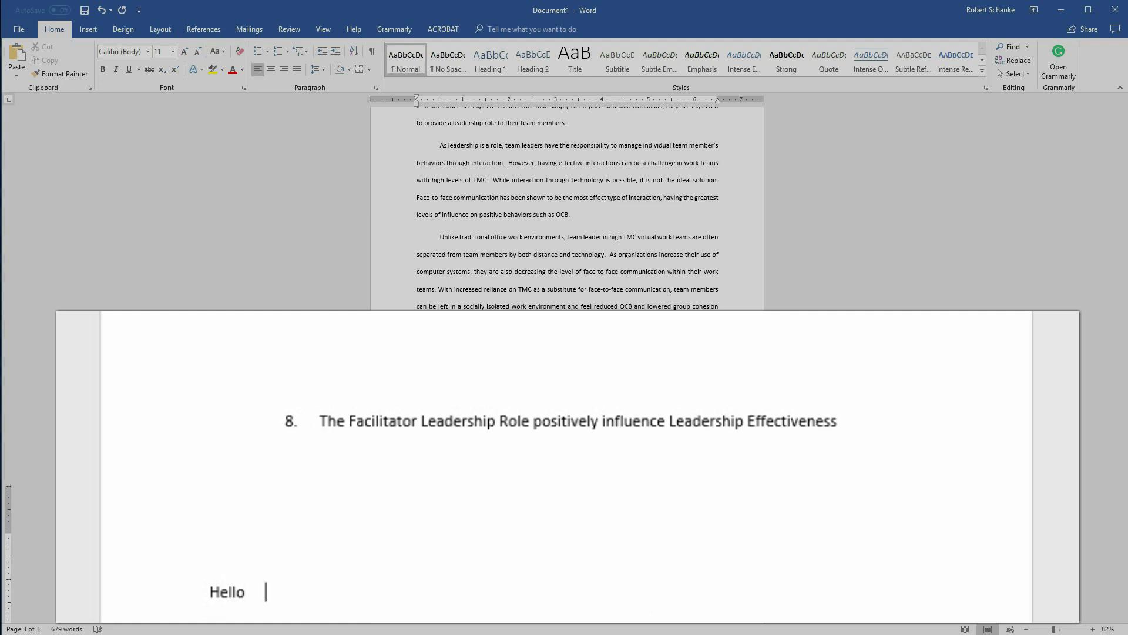
pyautogui.press('Tab')
pyautogui.write('Hello Hello Hello')
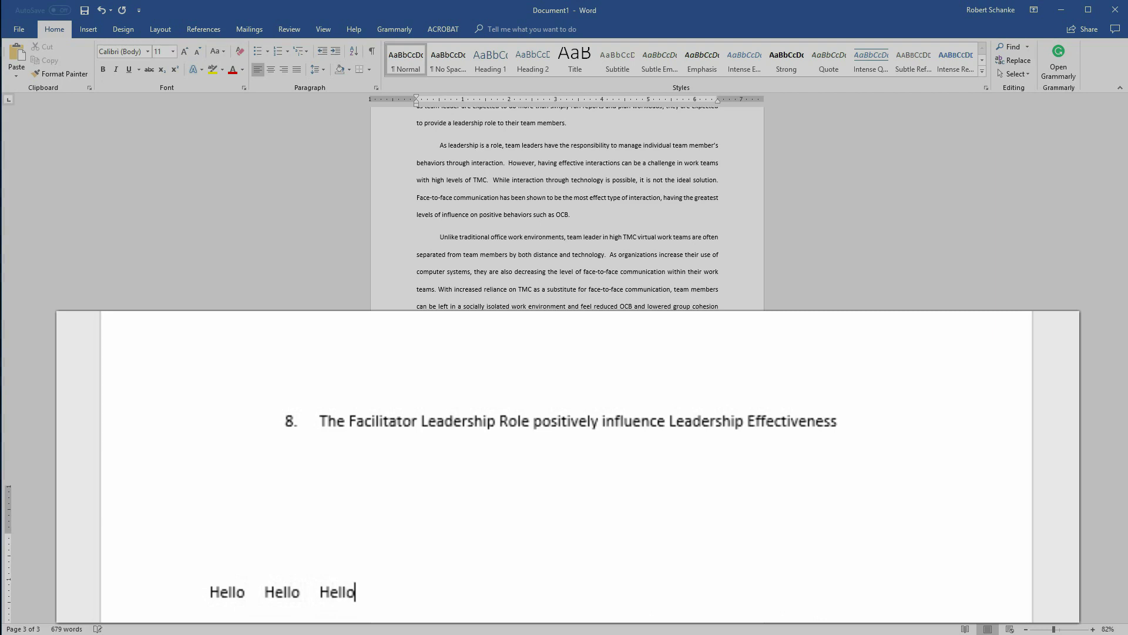
# Start a new line with "Hello" and place a second "Hello" at the 2-inch tab stop.
pyautogui.press('Return')
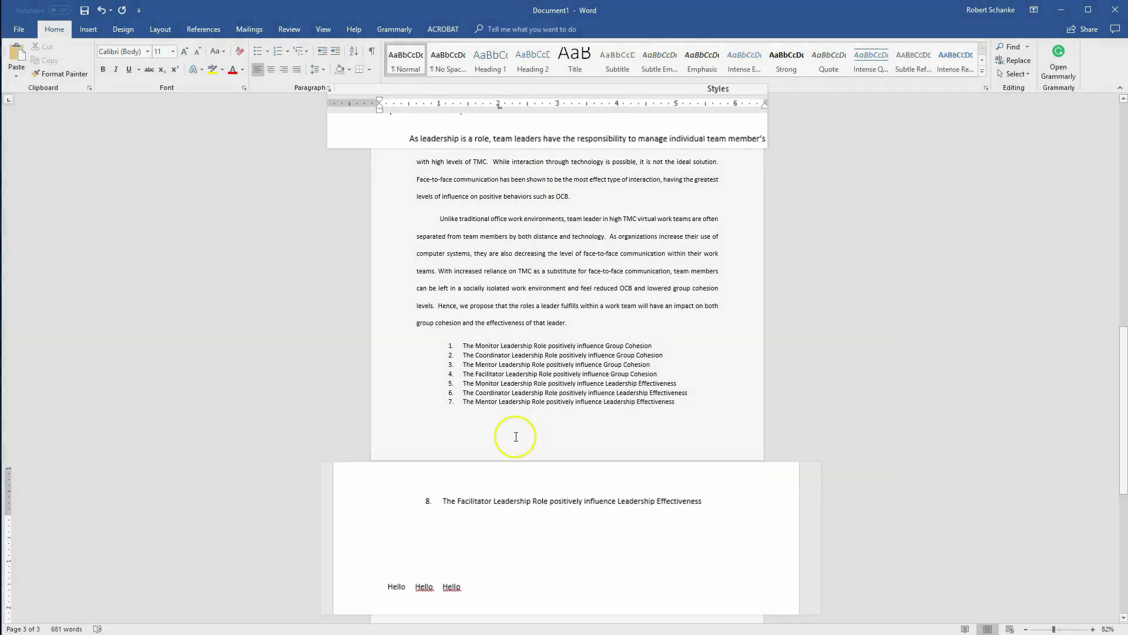
pyautogui.write('Hello\t\t\t\t')
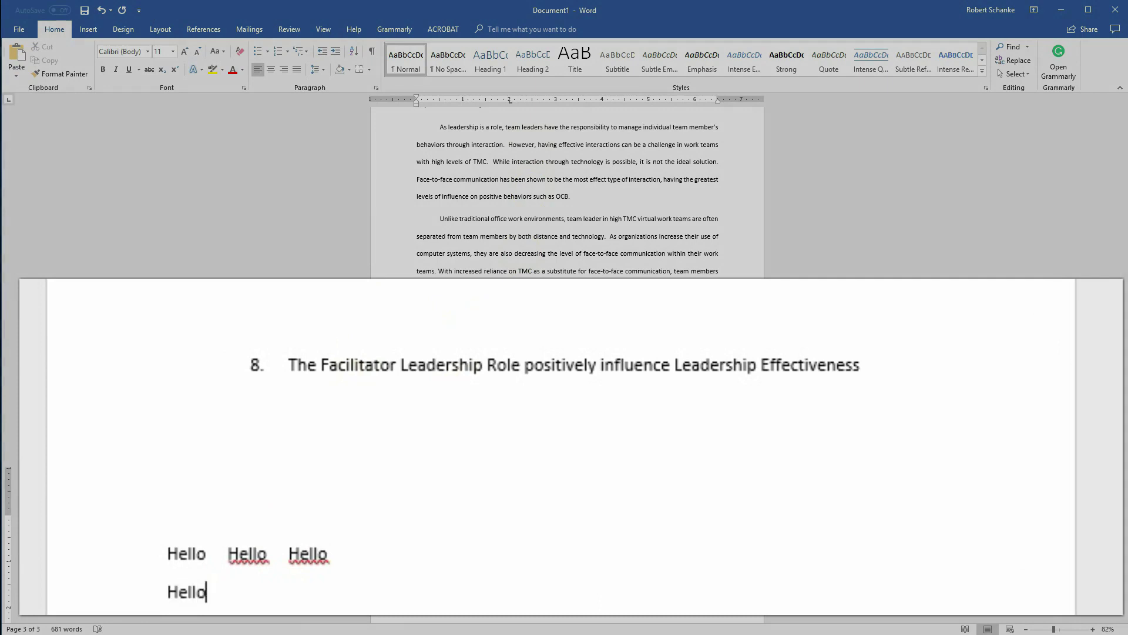
pyautogui.write('HJel')
pyautogui.press('BackSpace')
pyautogui.press('BackSpace')
pyautogui.write('ello')
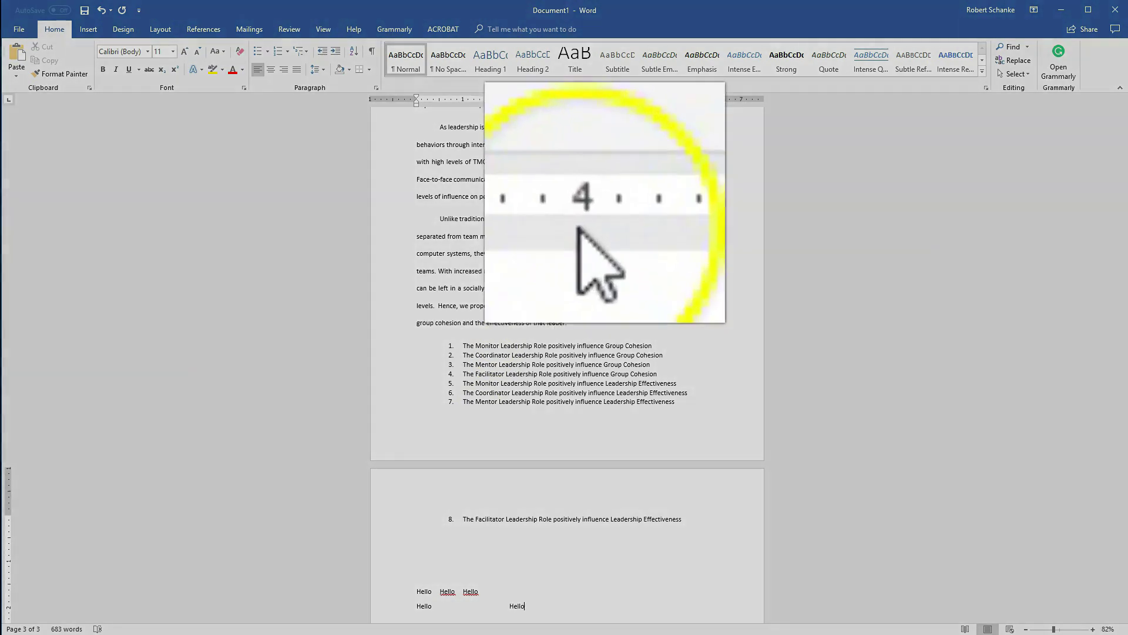
# Add a left tab stop at 4 inches to the second Hello line and place a third "Hello" there.
pyautogui.click(602, 99)
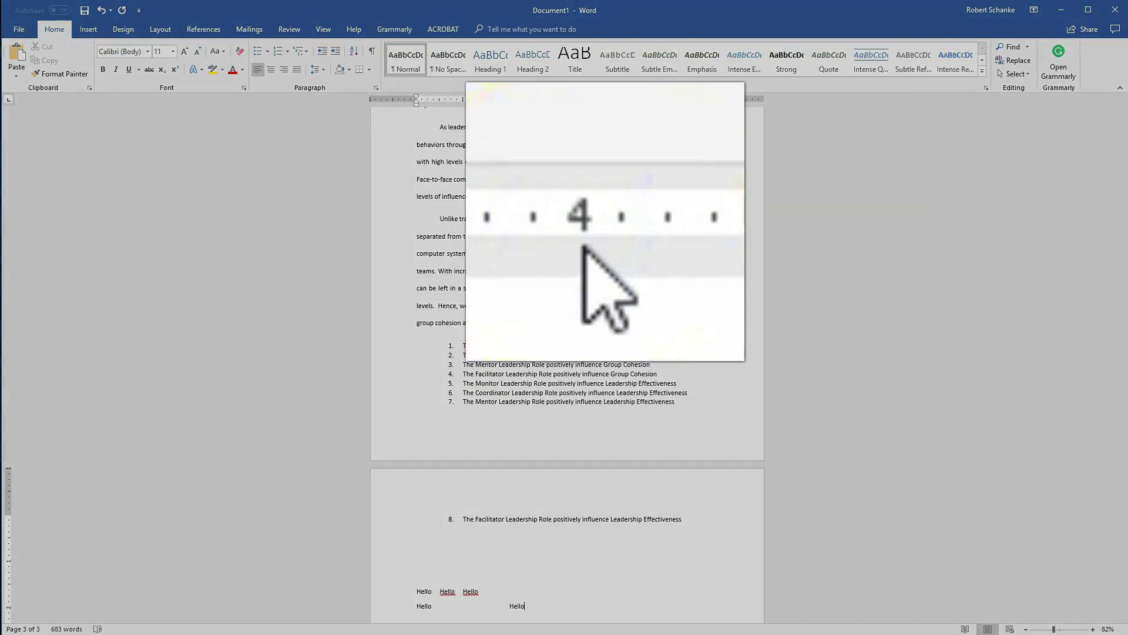
pyautogui.click(599, 108)
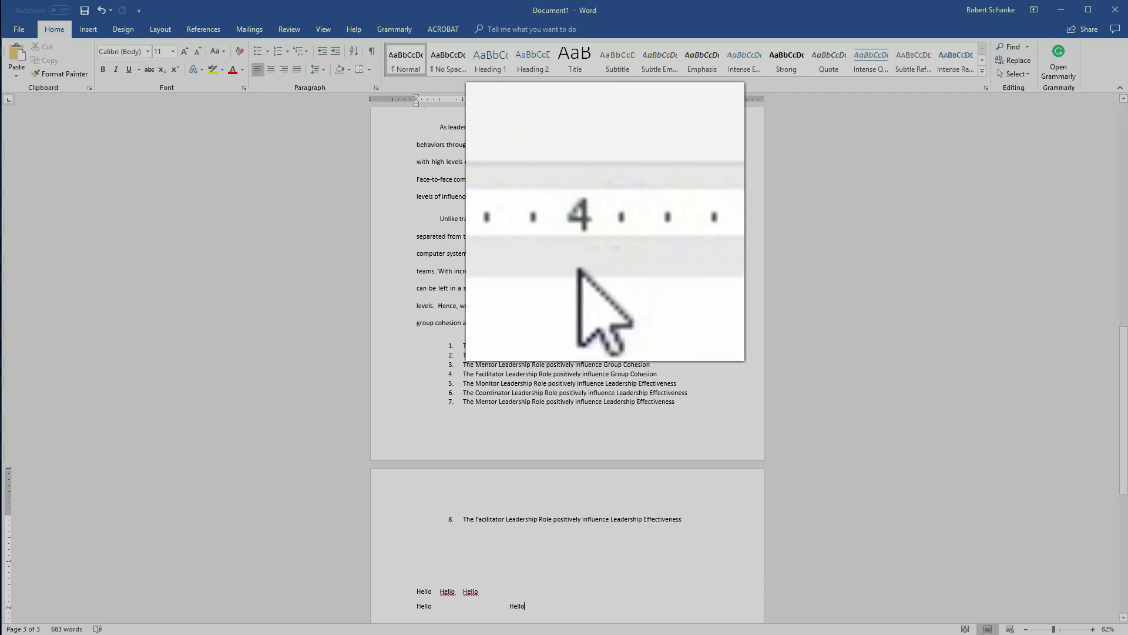
pyautogui.click(602, 102)
pyautogui.click(602, 101)
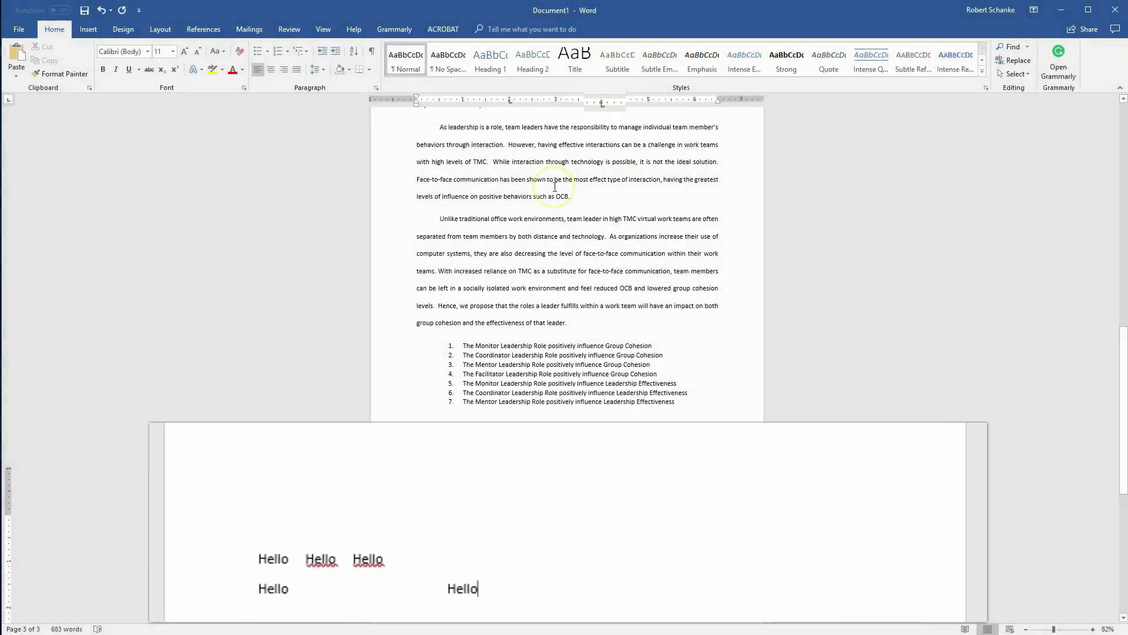
pyautogui.write('Hello')
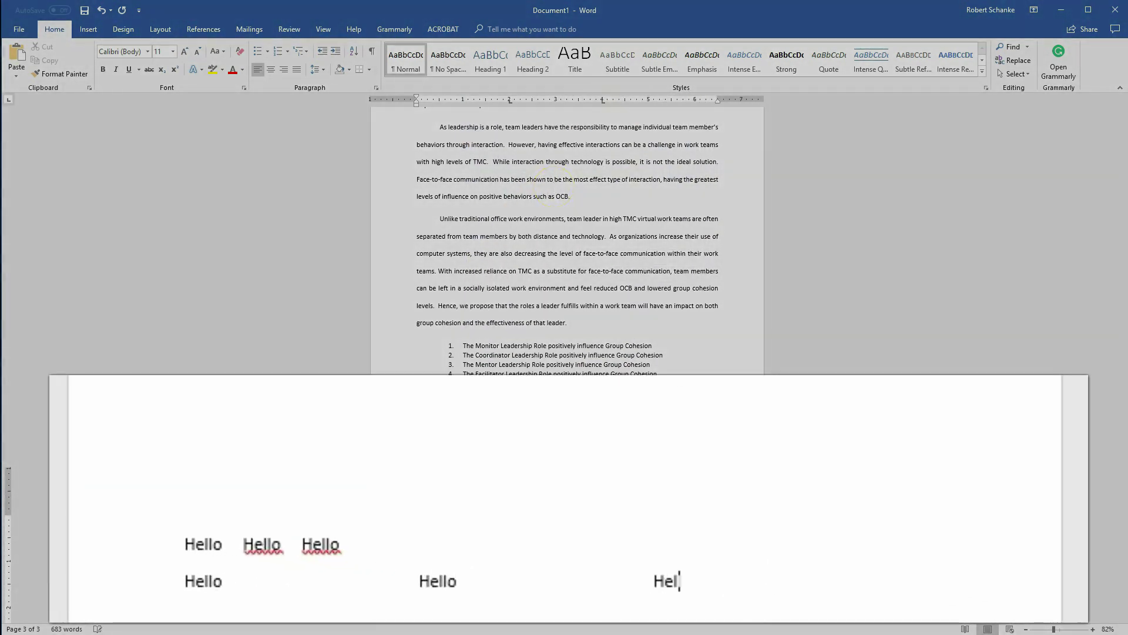
# Start a third line and write "Hello" three times, aligned to the 2-inch and 4-inch tab stops.
pyautogui.press('Return')
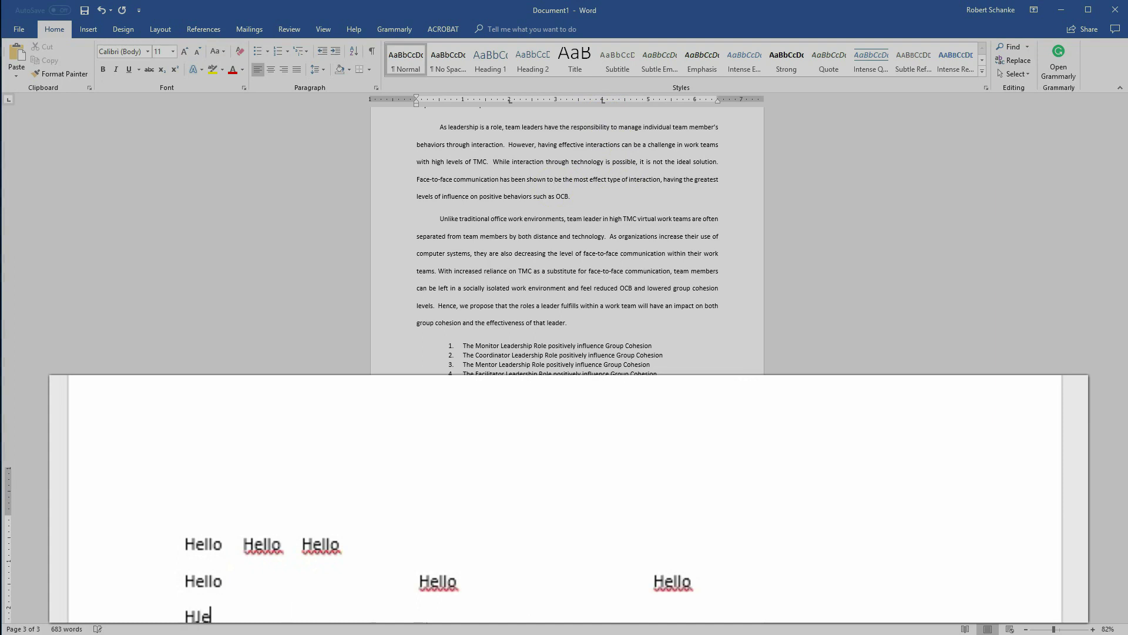
pyautogui.write('Hel')
pyautogui.write('Hello Hello')
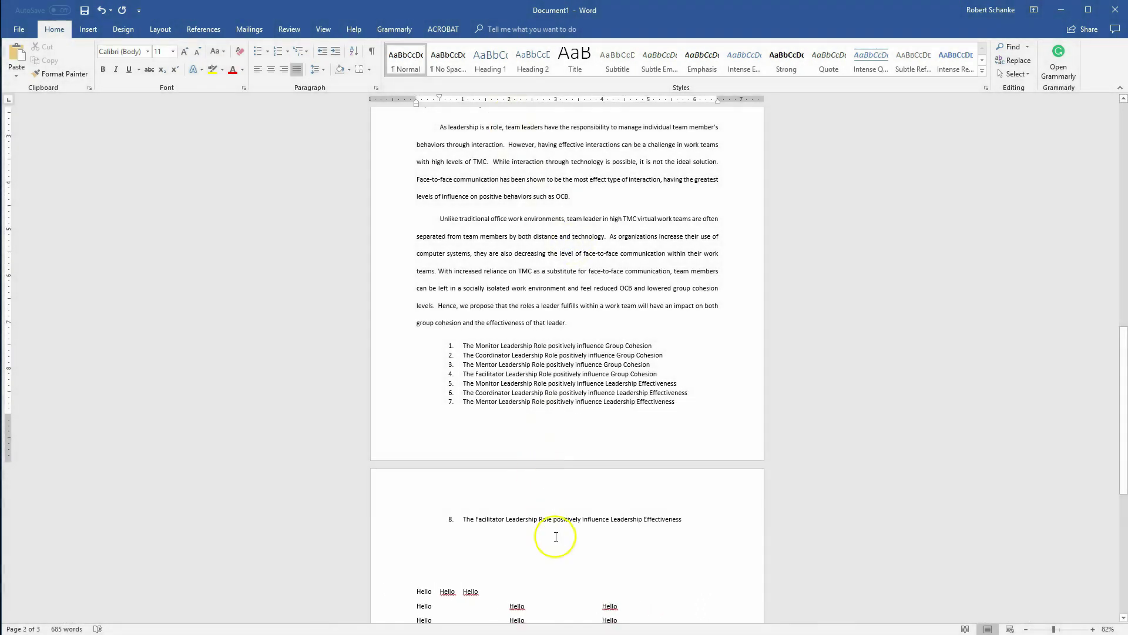
# Place the cursor in the "Unlike traditional office work environments" paragraph and check its tab stops on the ruler.
pyautogui.click(433, 219)
pyautogui.moveTo(432, 219); pyautogui.dragTo(528, 271)
pyautogui.click(598, 291)
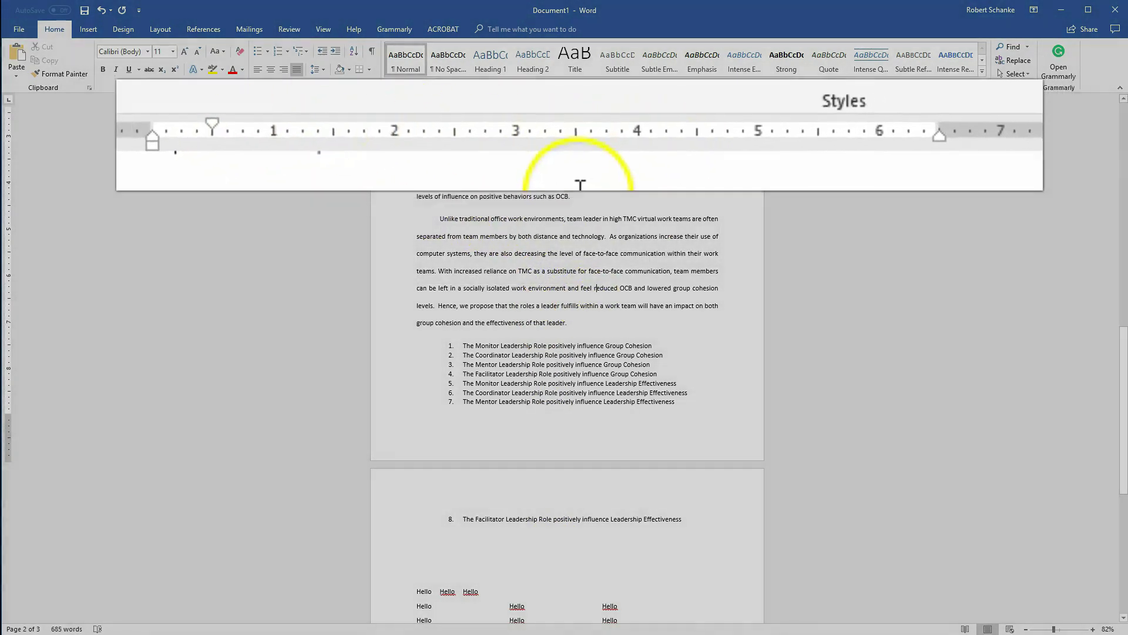
# Move the 4-inch tab stop of the second Hello line to 4.5 inches on the ruler.
pyautogui.scroll(-1, 584, 564)
pyautogui.click(519, 582)
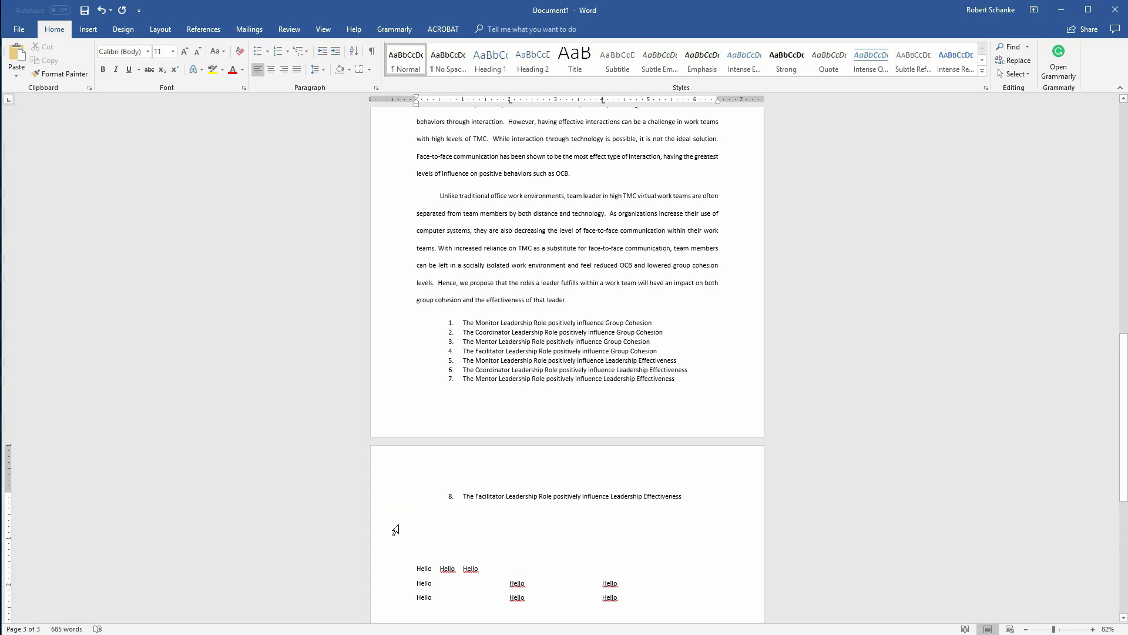
pyautogui.click(519, 585)
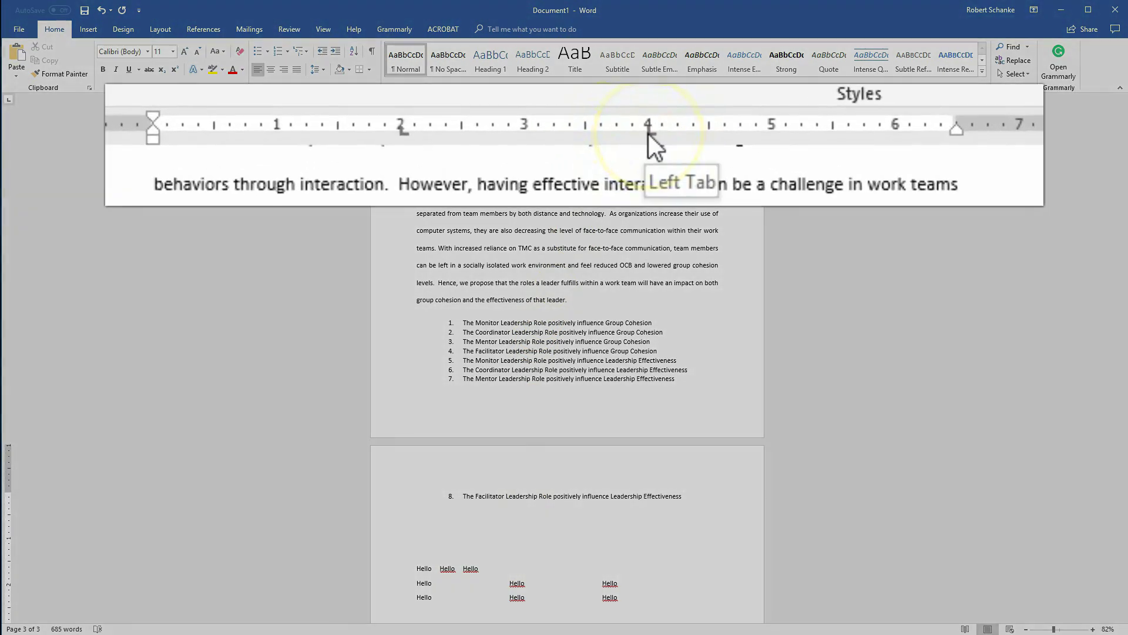
pyautogui.moveTo(648, 132)
pyautogui.mouseDown()
pyautogui.moveTo(754, 166)
pyautogui.moveTo(736, 134)
pyautogui.moveTo(711, 128)
pyautogui.moveTo(516, 121)
pyautogui.moveTo(774, 144)
pyautogui.moveTo(668, 126)
pyautogui.moveTo(705, 142)
pyautogui.moveTo(698, 134)
pyautogui.mouseUp()
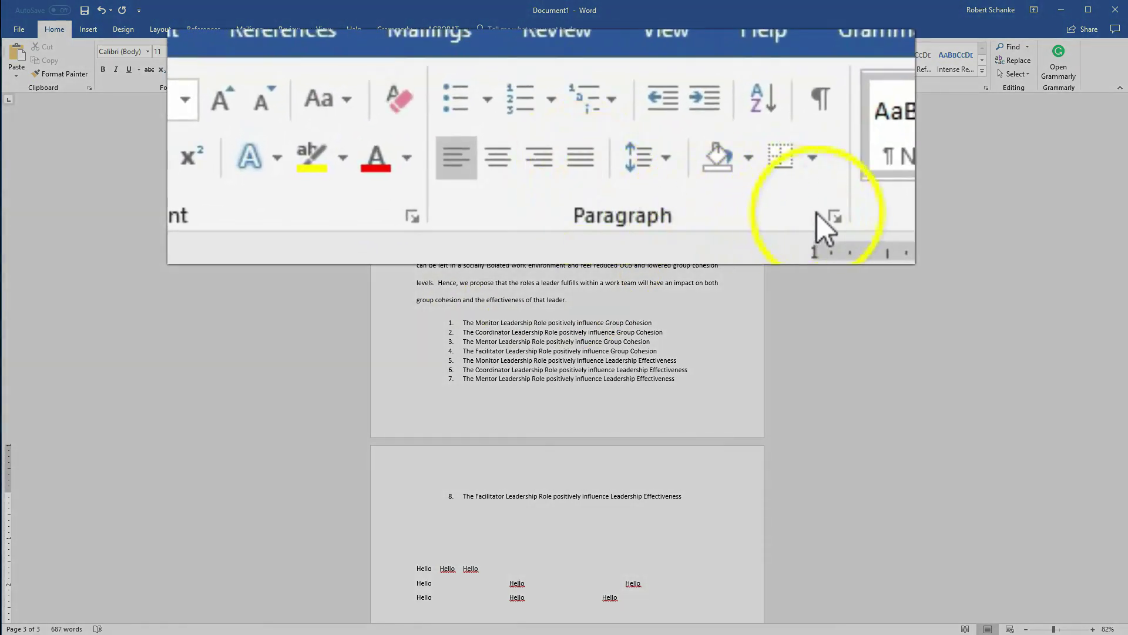
# Set a left tab stop at 4 inches for the second Hello line in the Tabs settings.
pyautogui.click(376, 87)
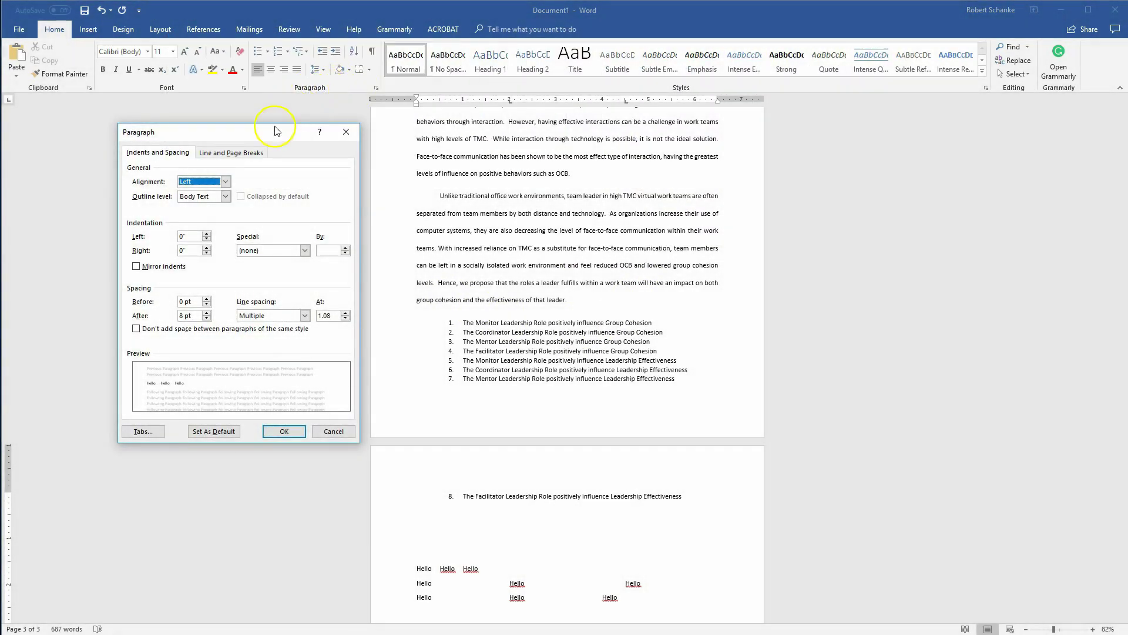
pyautogui.click(198, 129)
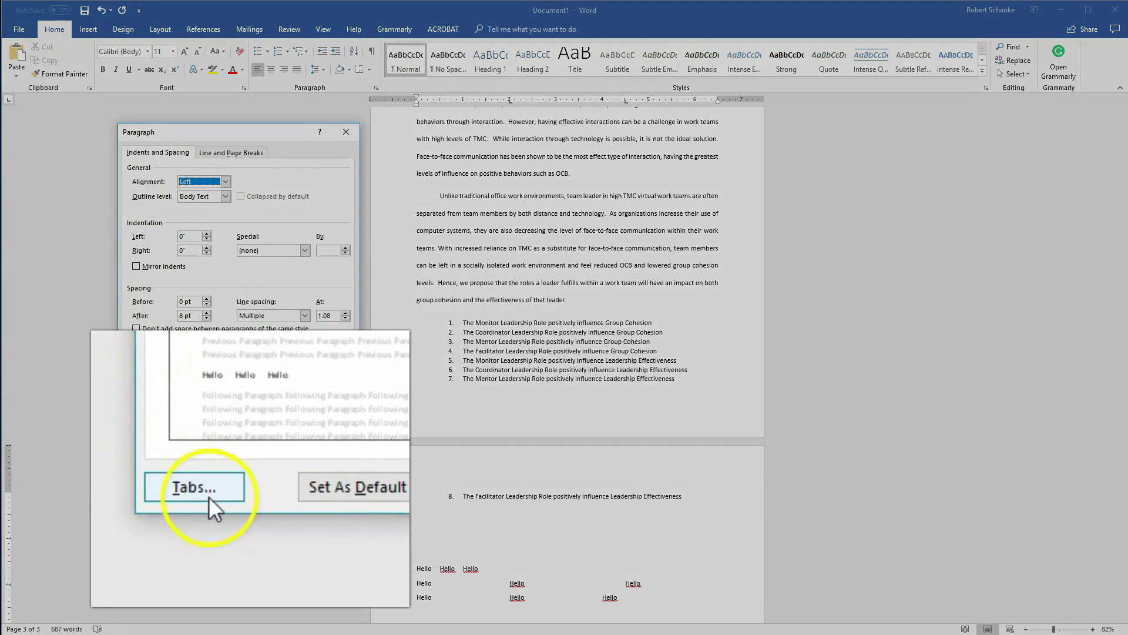
pyautogui.click(215, 485)
pyautogui.moveTo(543, 215); pyautogui.dragTo(245, 219)
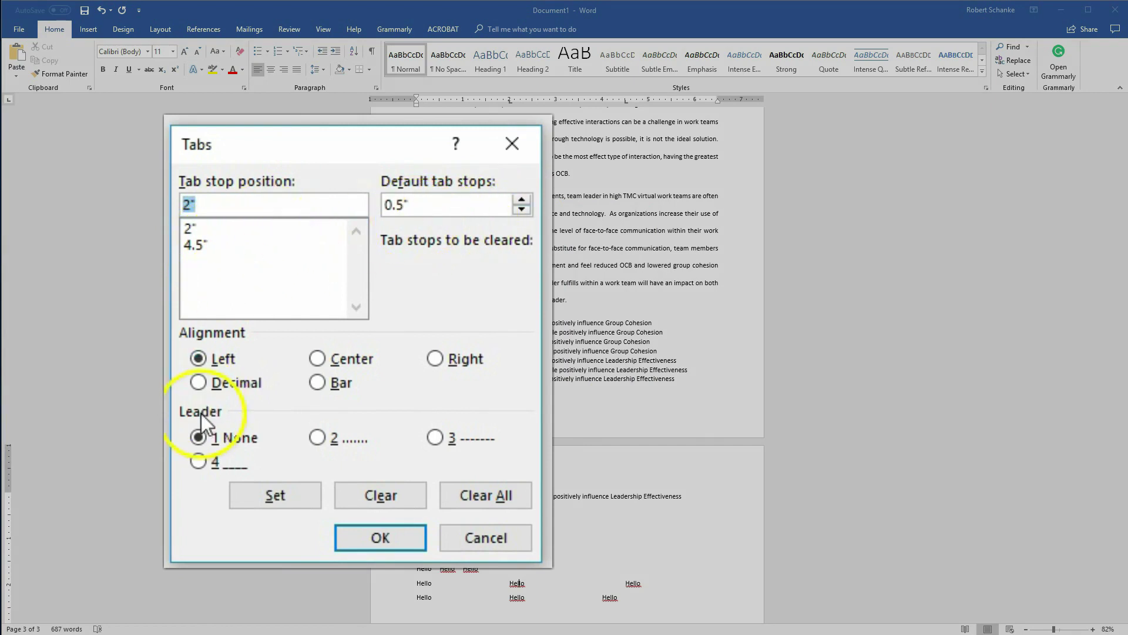
pyautogui.click(201, 241)
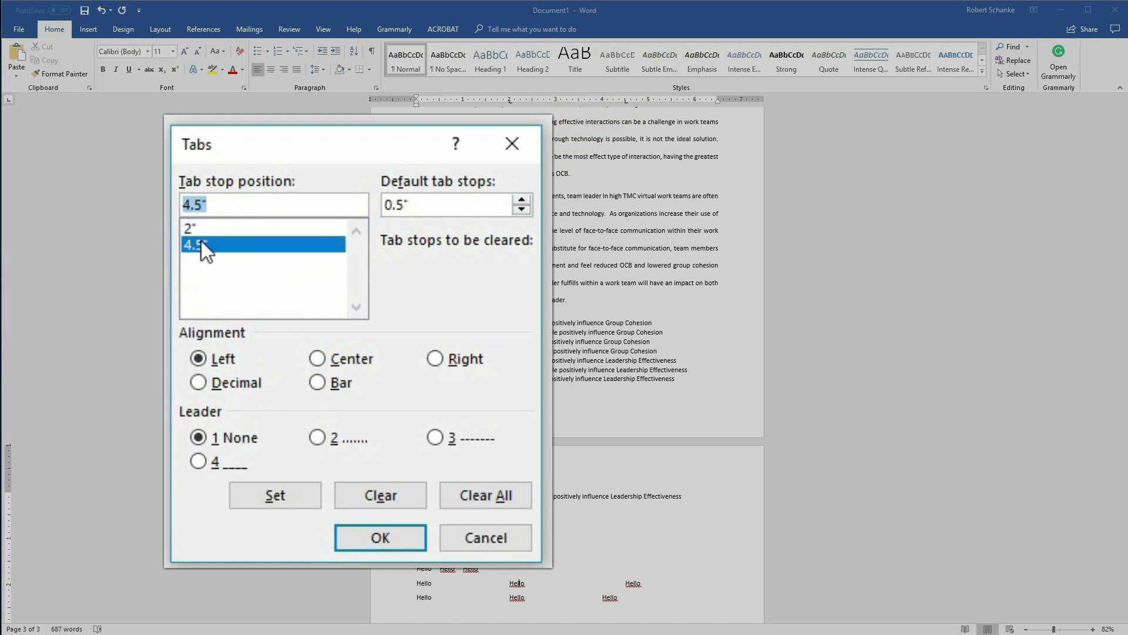
pyautogui.click(202, 205)
pyautogui.press('BackSpace')
pyautogui.press('BackSpace')
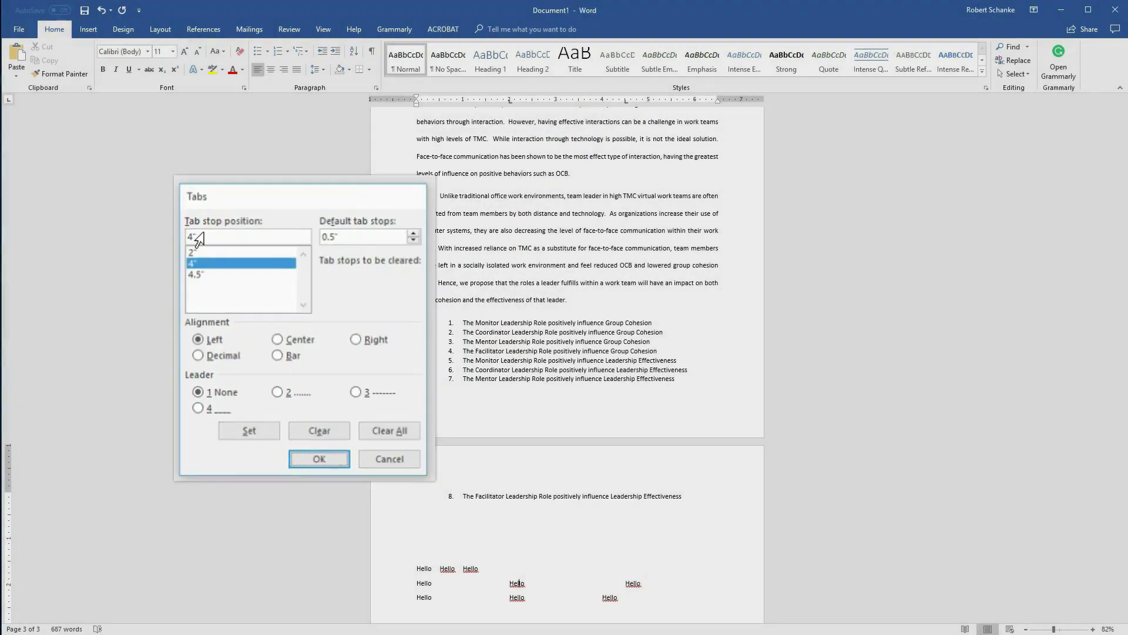
pyautogui.press('Return')
# Start a new line below the third Hello line and clear its 2-inch tab stop in the Tabs settings.
pyautogui.click(606, 582)
pyautogui.click(649, 598)
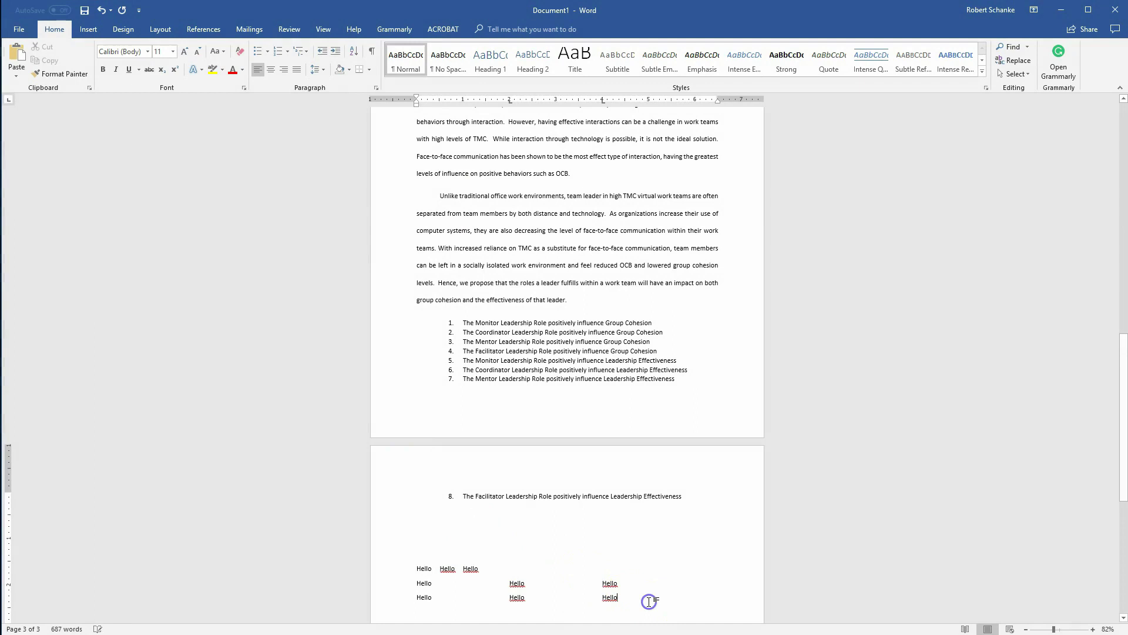
pyautogui.press('Return')
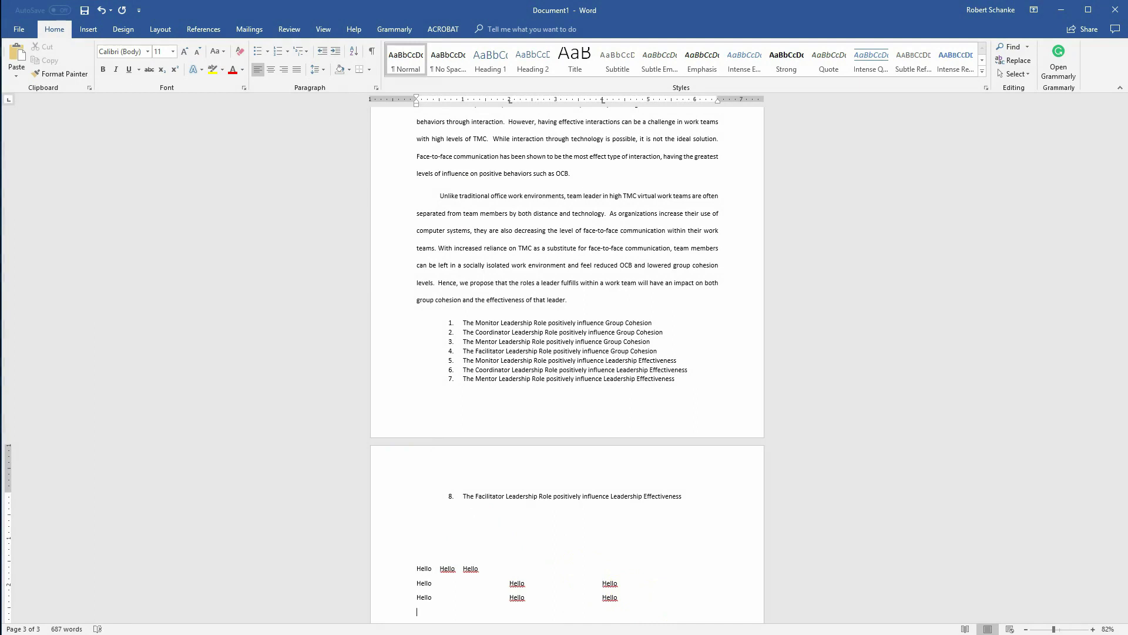
pyautogui.click(375, 89)
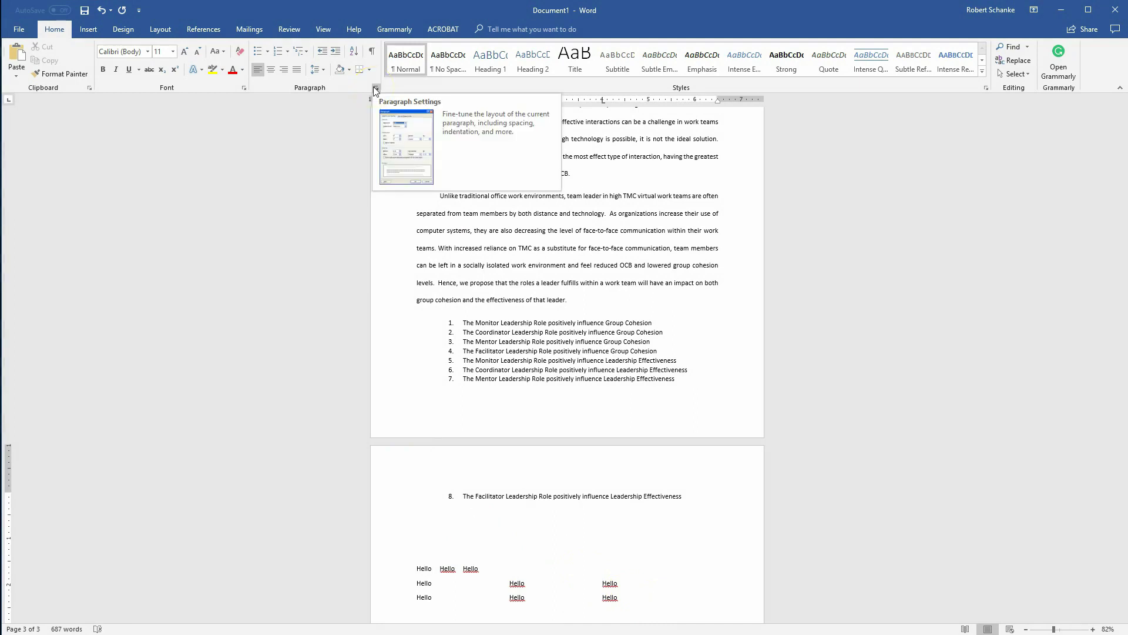
pyautogui.click(375, 89)
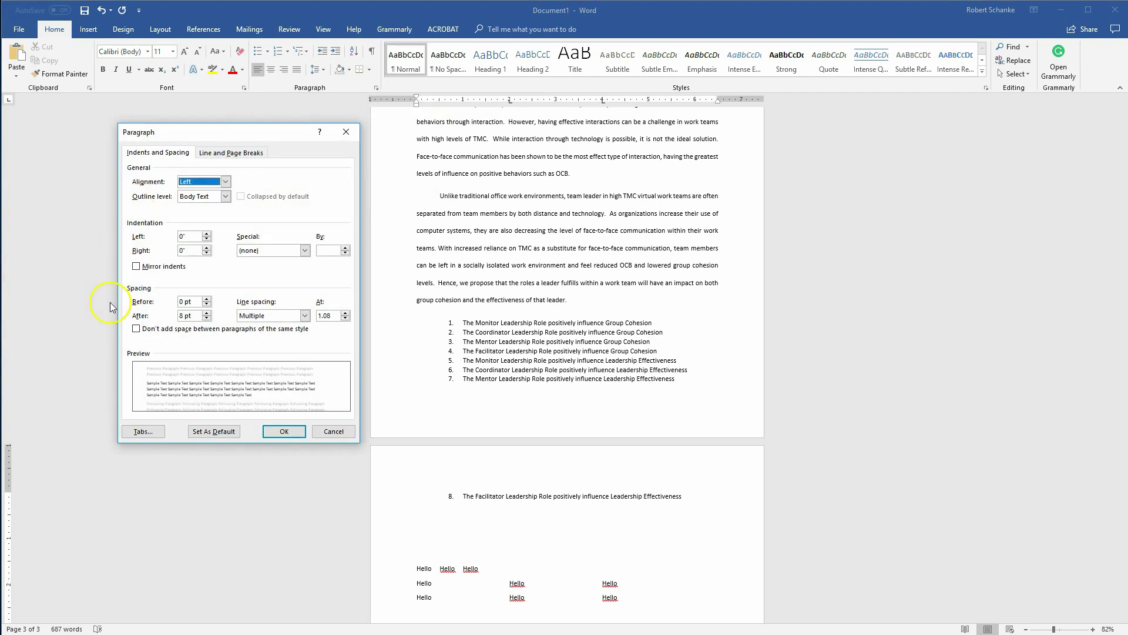
pyautogui.click(142, 432)
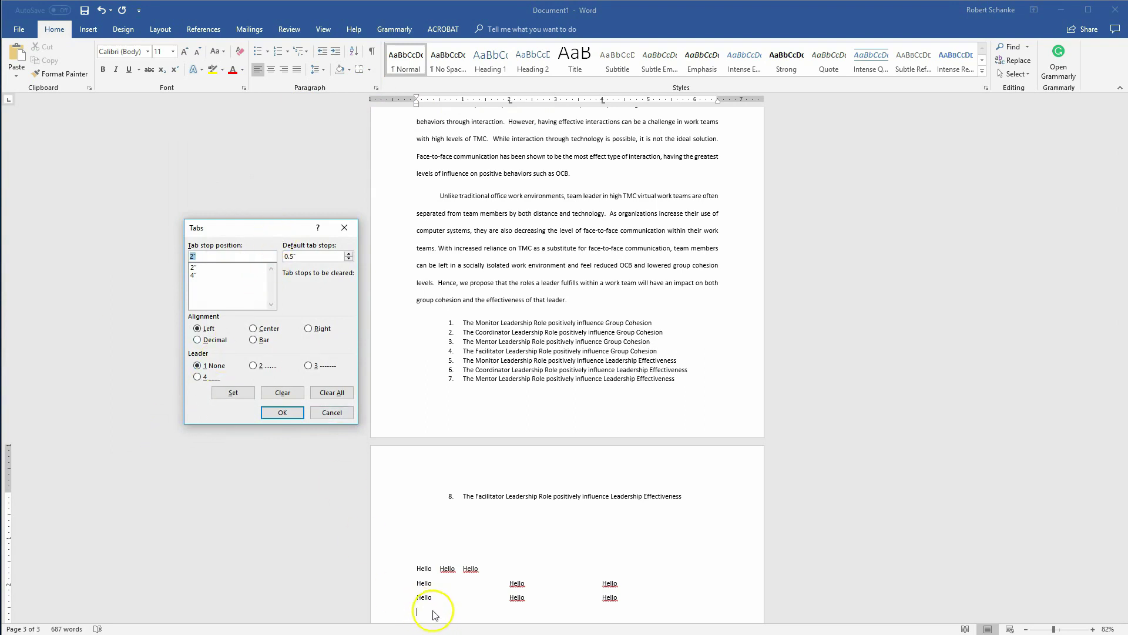
pyautogui.click(194, 267)
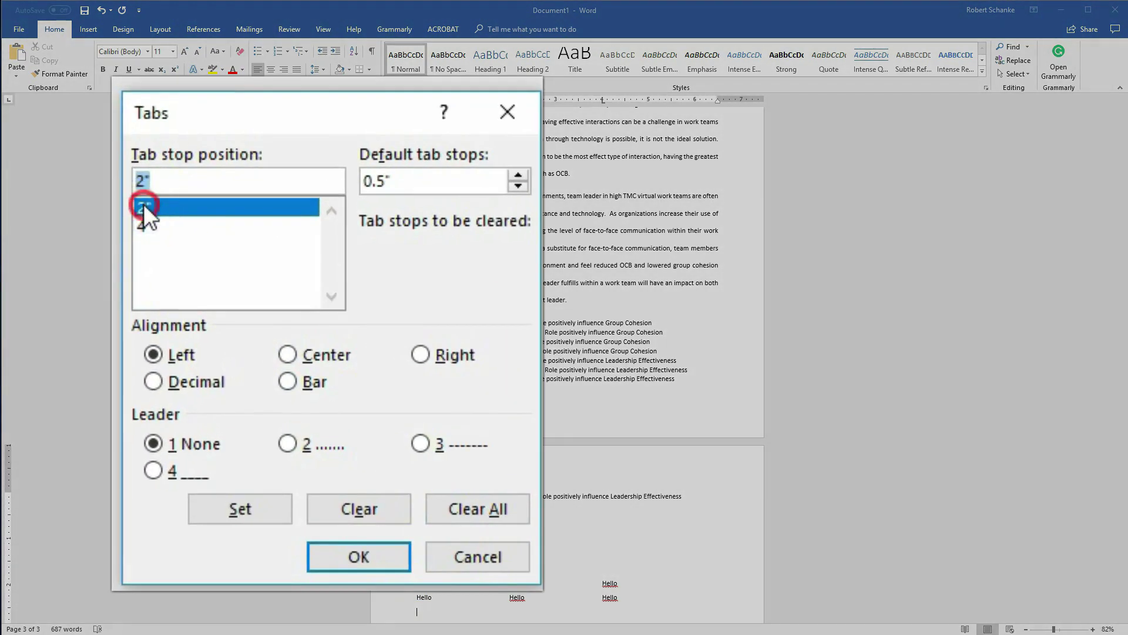
pyautogui.press('BackSpace')
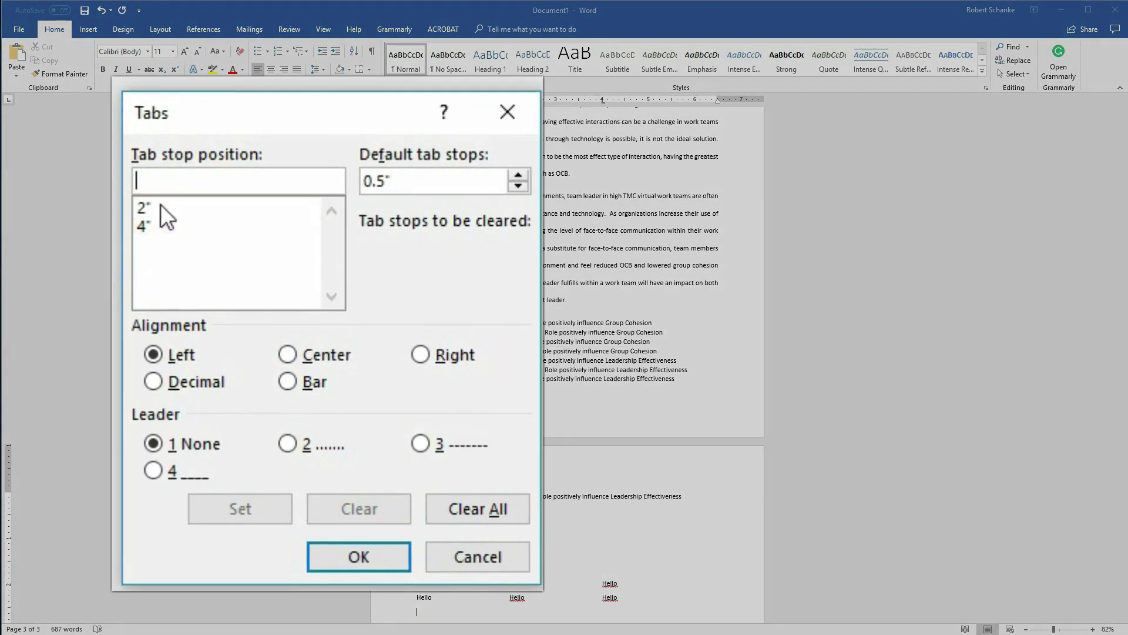
pyautogui.click(128, 206)
pyautogui.click(179, 211)
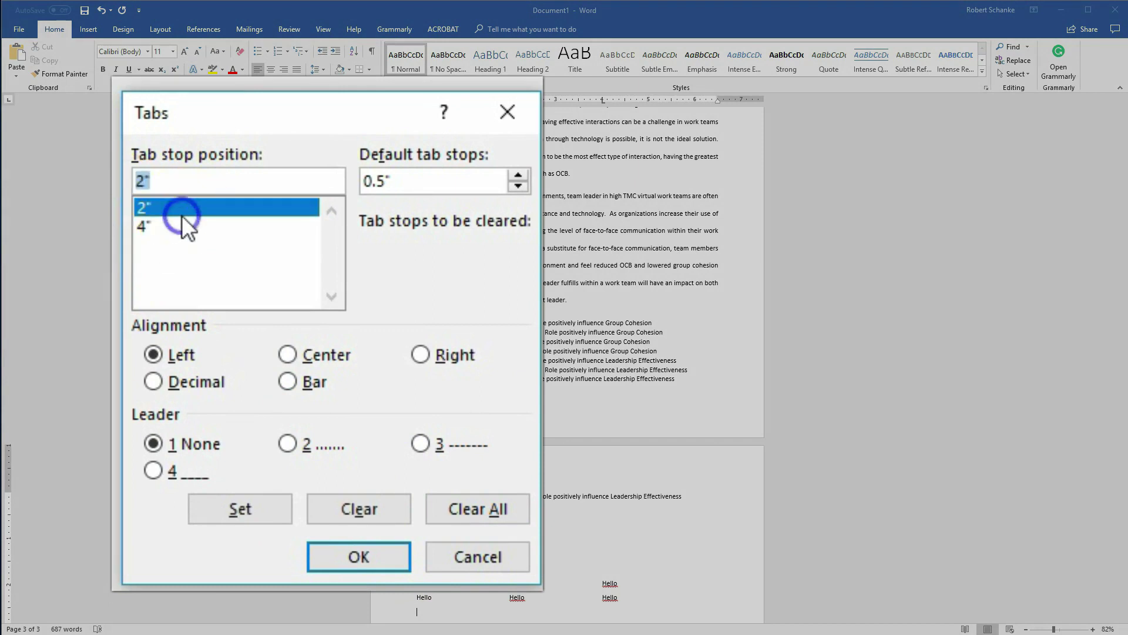
pyautogui.click(353, 504)
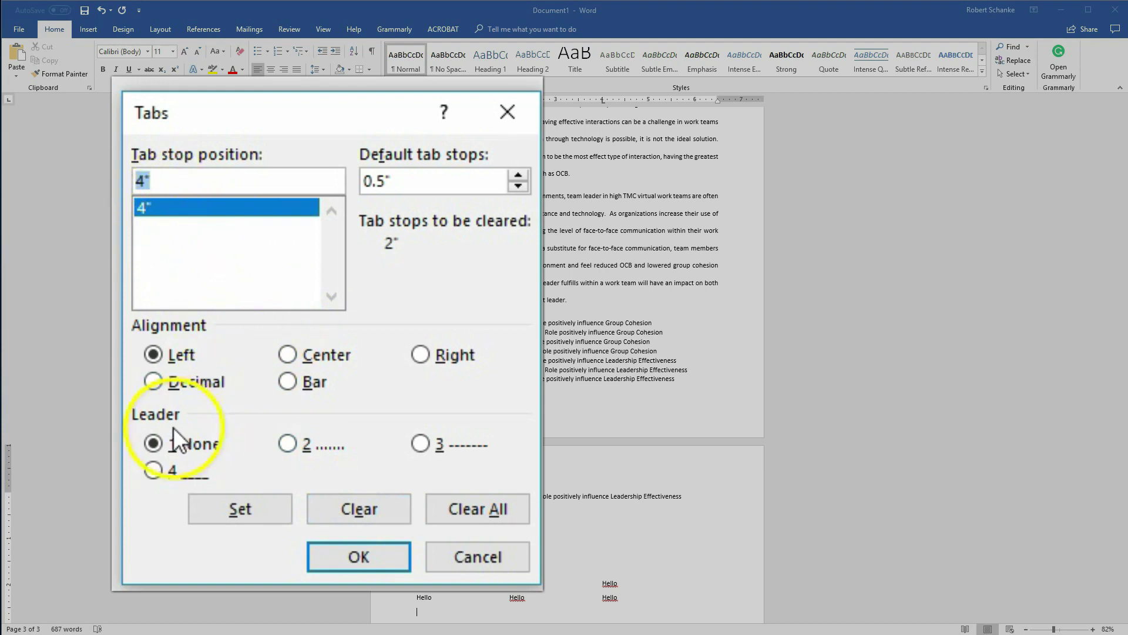
# Give the new line's 4-inch tab stop the dotted leader (option 2) and apply the tab settings.
pyautogui.click(288, 442)
pyautogui.click(421, 444)
pyautogui.click(154, 471)
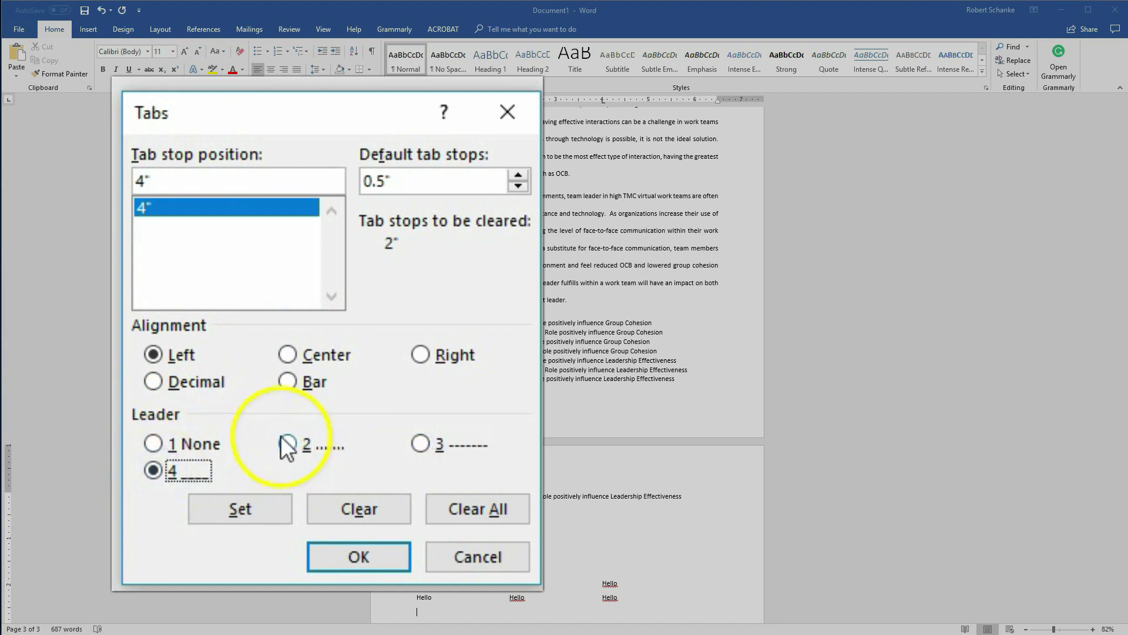
pyautogui.click(287, 443)
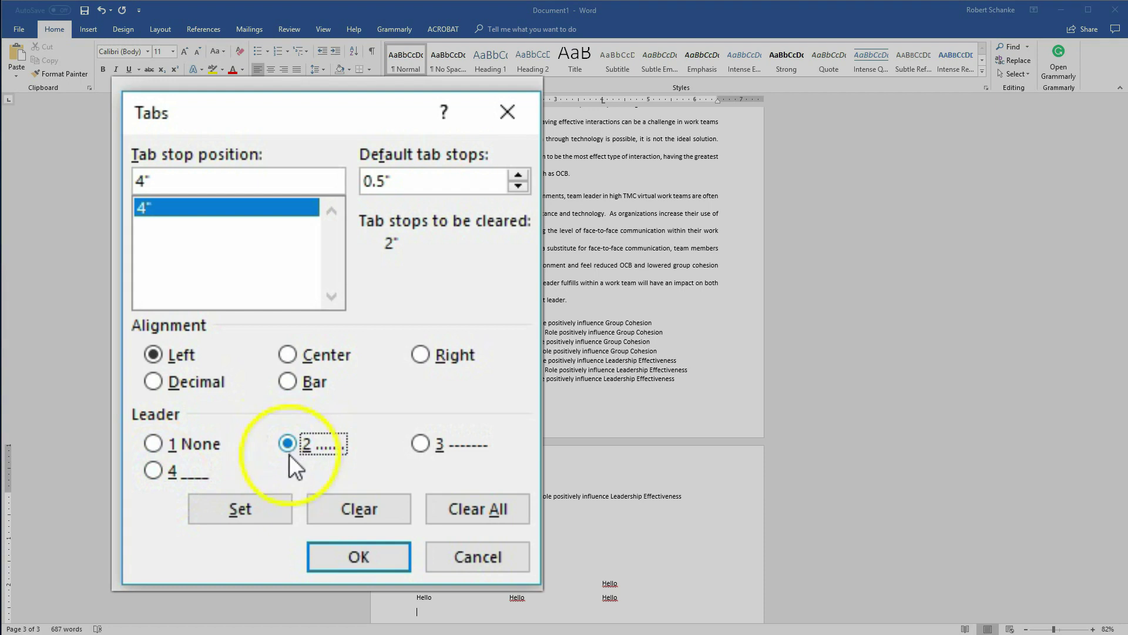
pyautogui.click(355, 554)
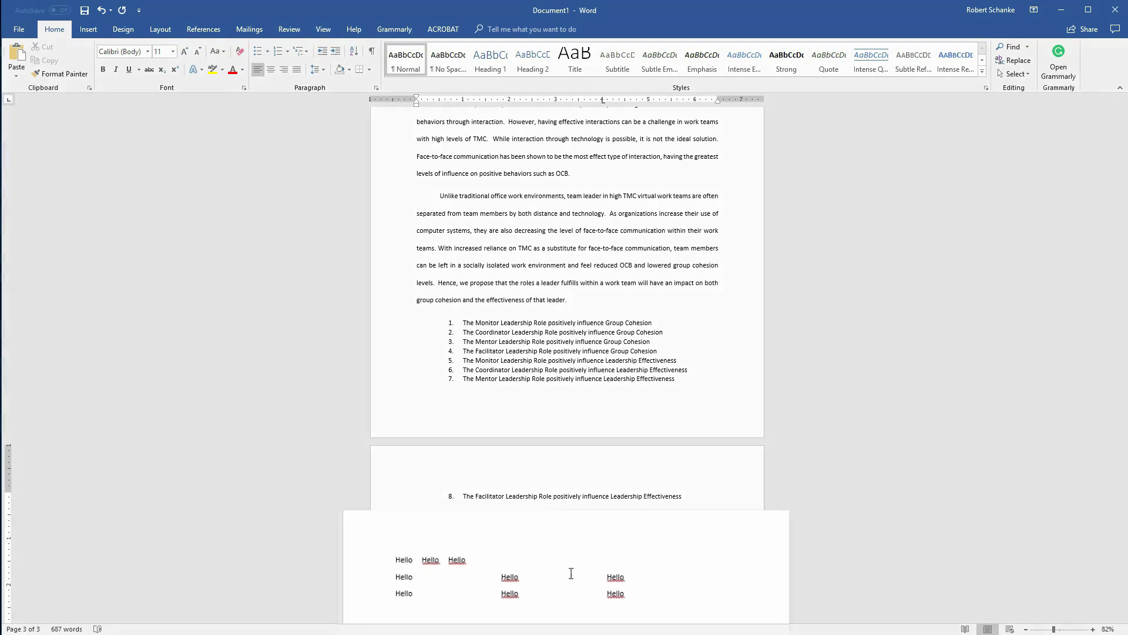
# Write the menu entry "Hamburger" with the price "$10.00" at the dotted-leader tab stop.
pyautogui.write('Hamburger')
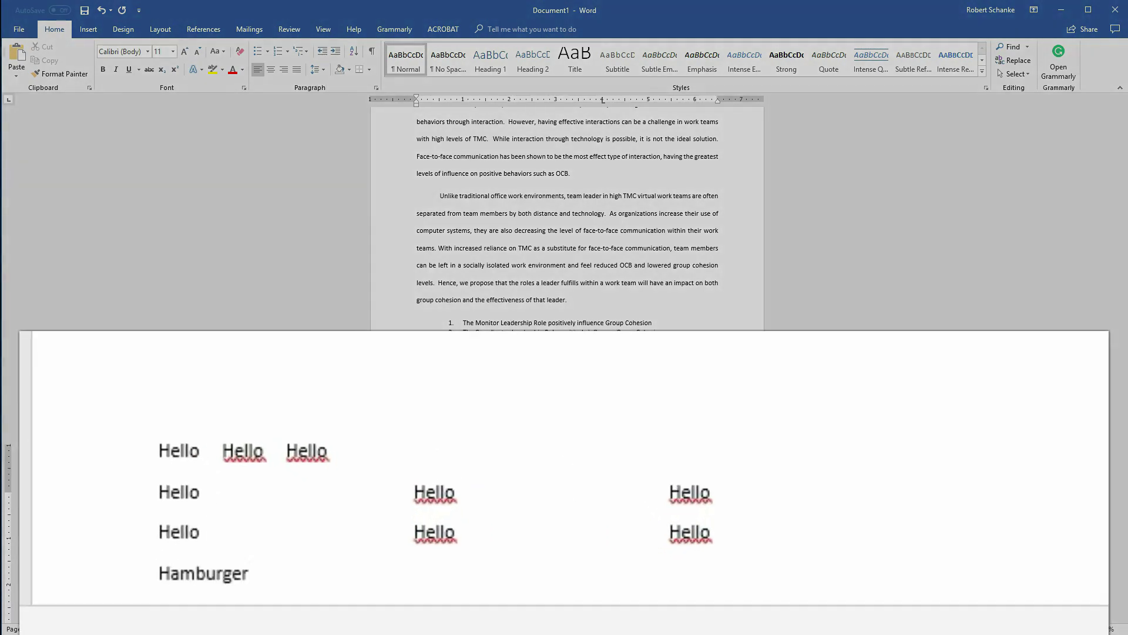
pyautogui.press('Tab')
pyautogui.write('$10.00')
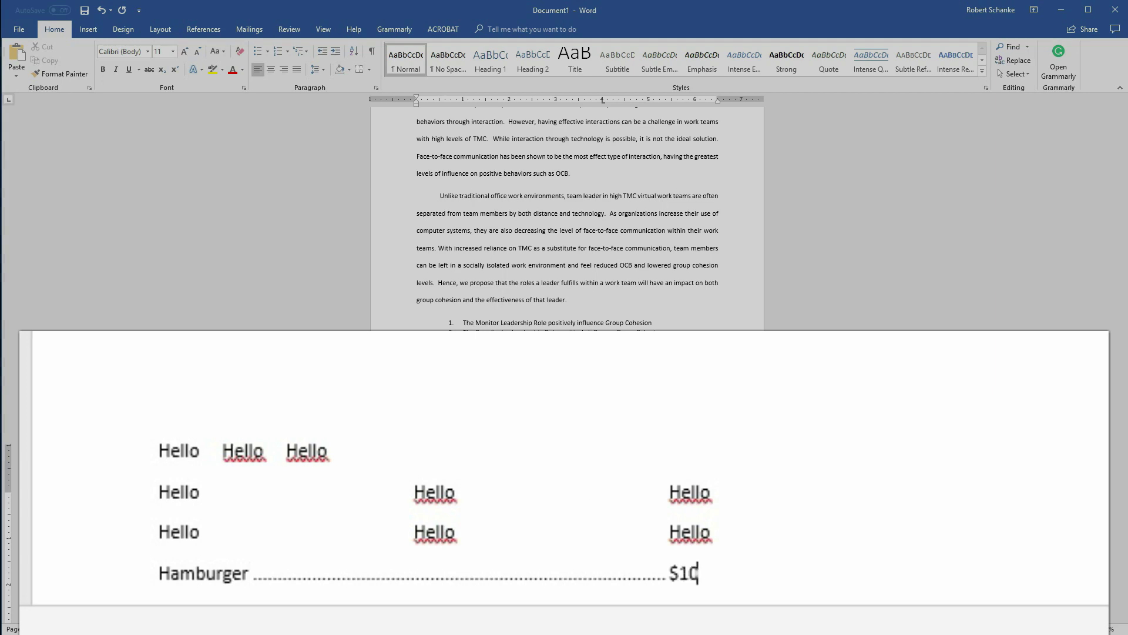
# Add menu lines for "Cheeseburger" at "$13.00" and "Salad" at "$5.00", with each price at the dotted-leader tab stop.
pyautogui.press('Return')
pyautogui.write('Cheesburger')
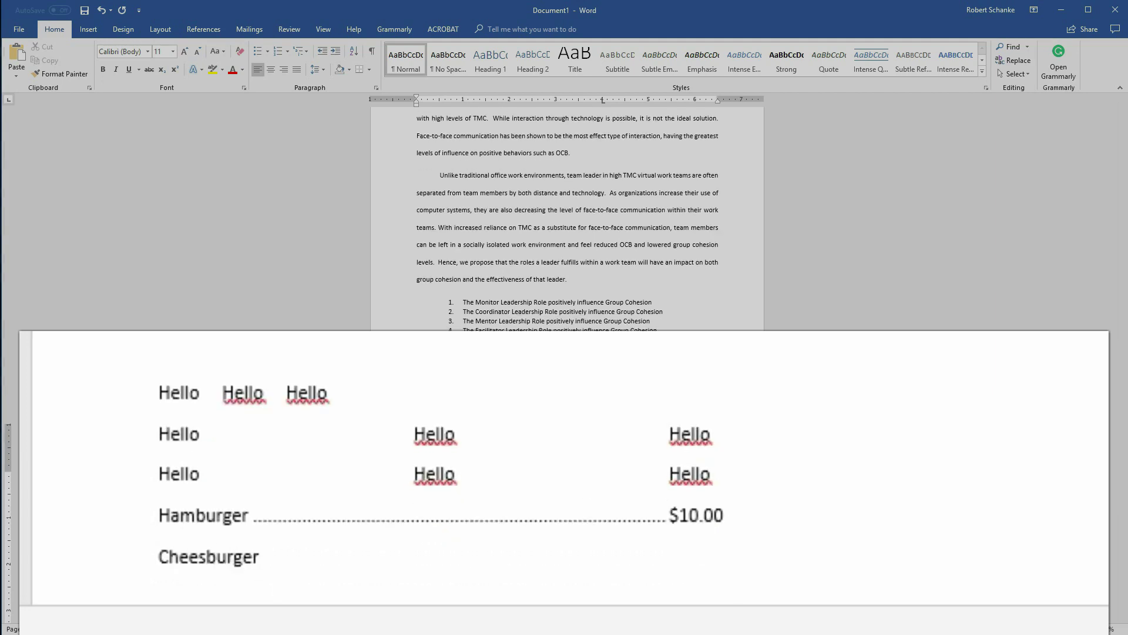
pyautogui.press('Tab')
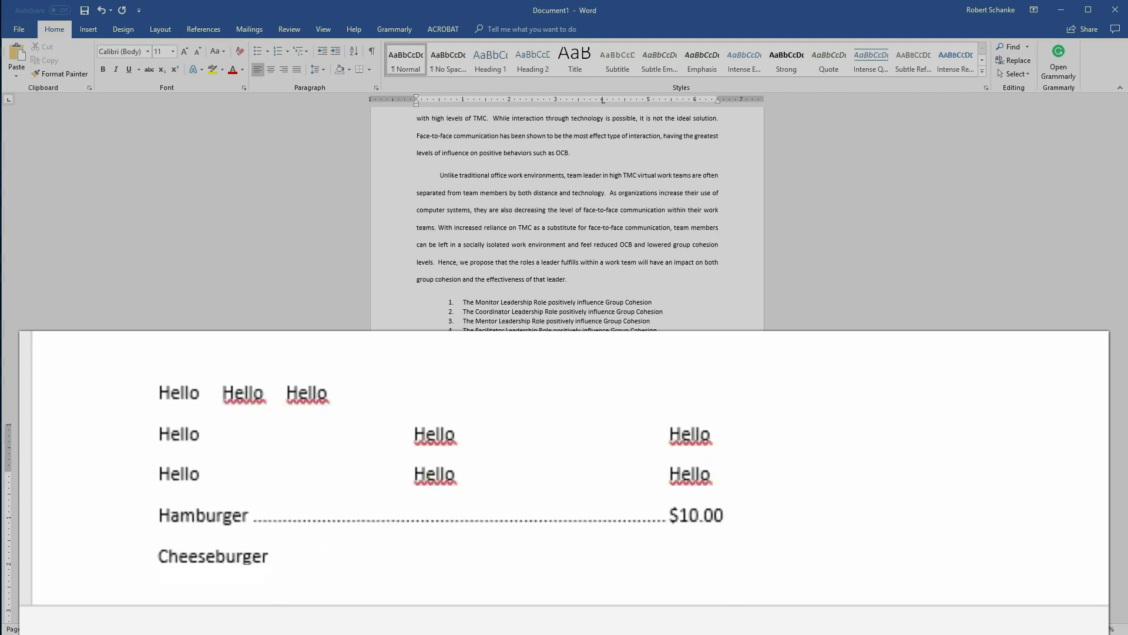
pyautogui.write('$13.00')
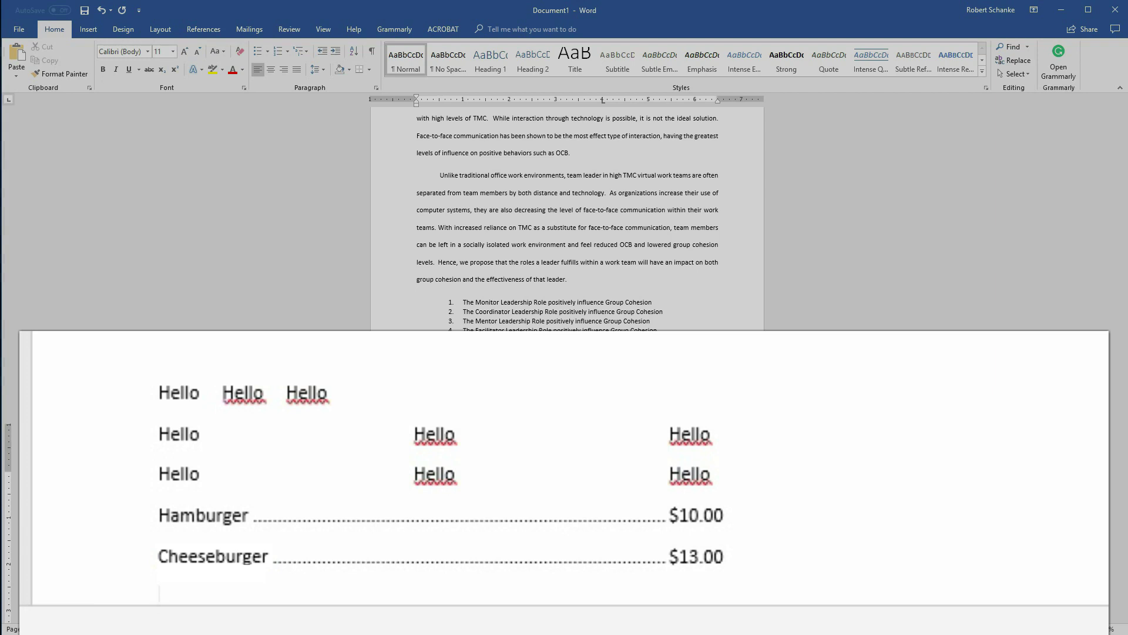
pyautogui.write('Salad')
pyautogui.press('Tab')
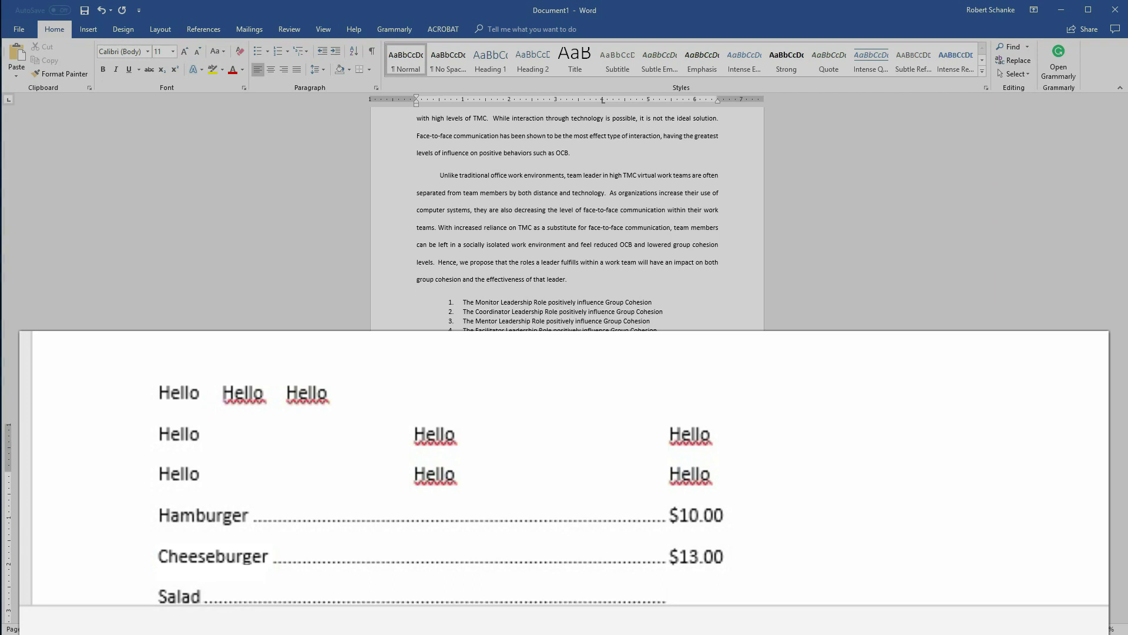
pyautogui.write('$5.00')
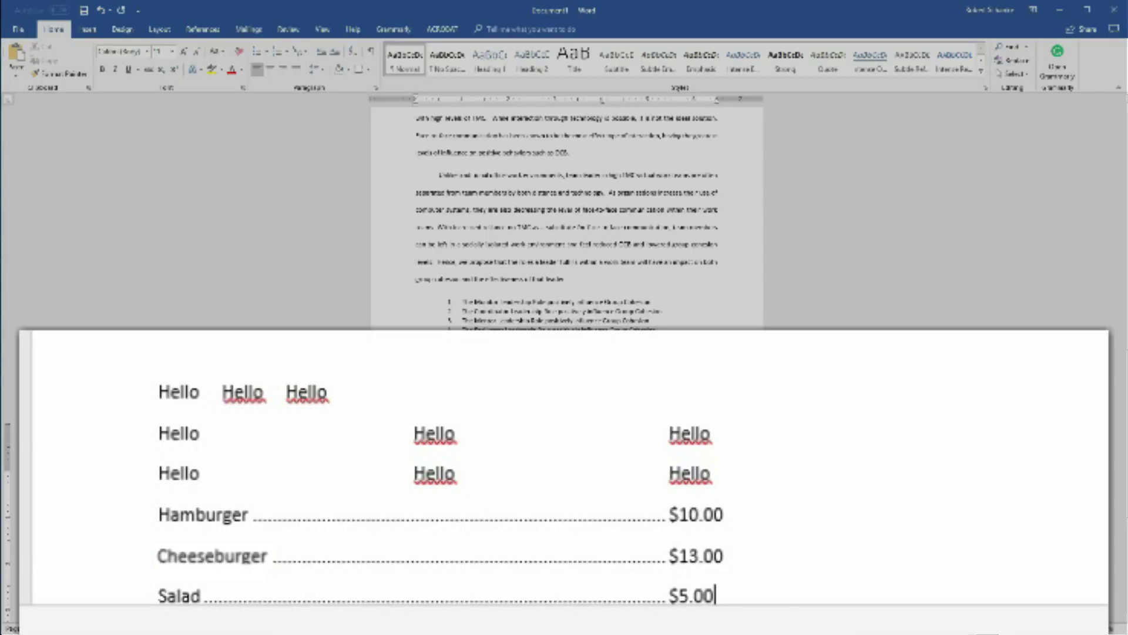